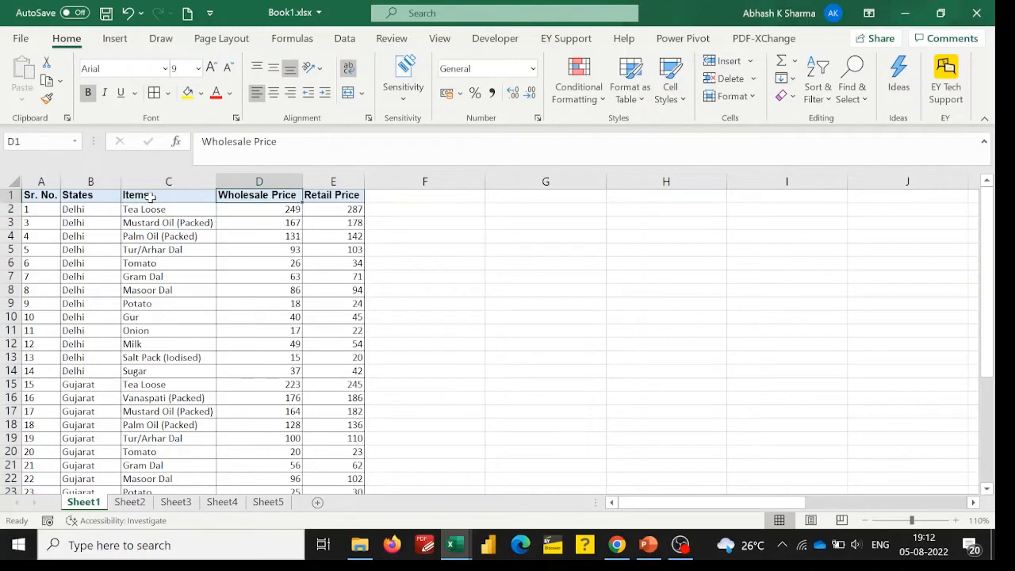
Look through the Wholesale Price and Retail Price columns of the price table on Sheet1.
key(Down)
key(Down)
key(Up)
key(ctrl+Up)
key(Right)
key(Down)
key(Down)
key(Down)
key(Down)
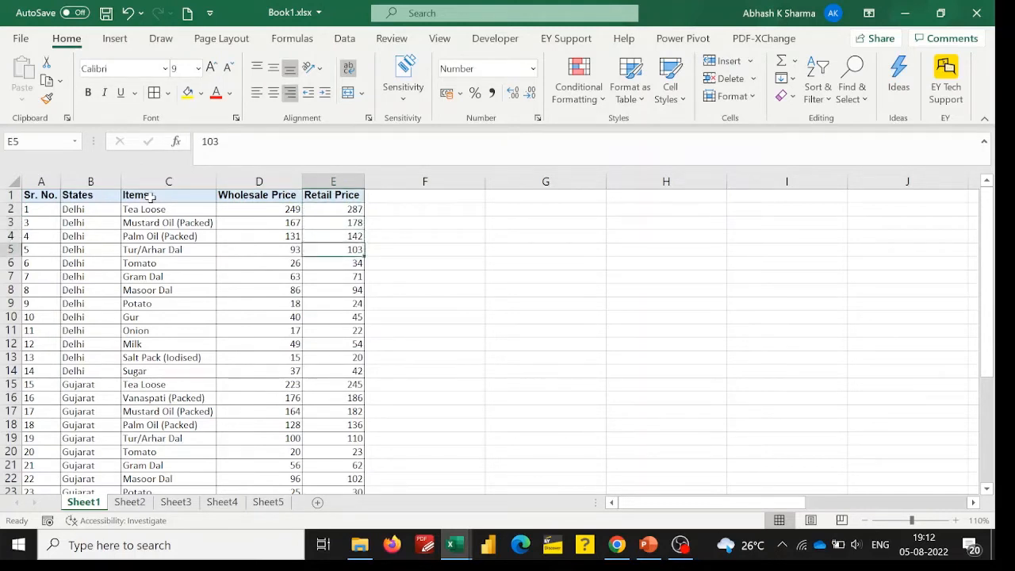
click(410, 226)
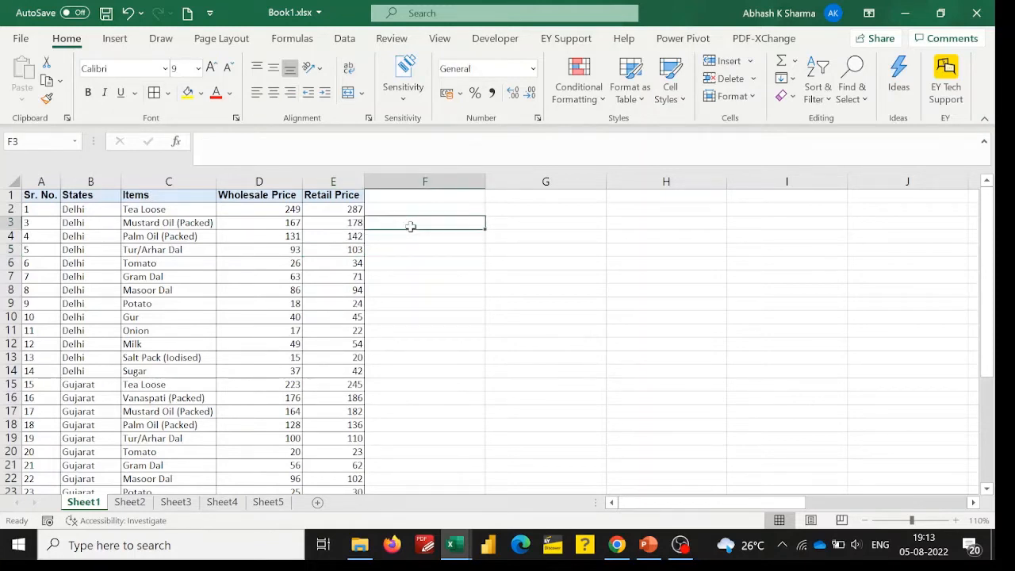
Sort the whole table by Wholesale Price from smallest to largest, expanding the selection to the adjacent columns.
click(268, 178)
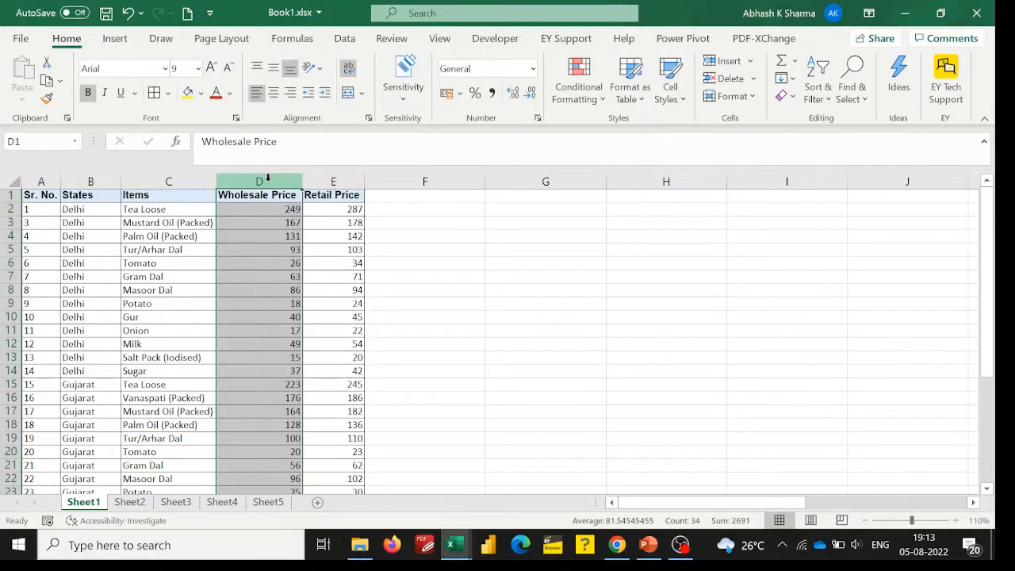
click(821, 100)
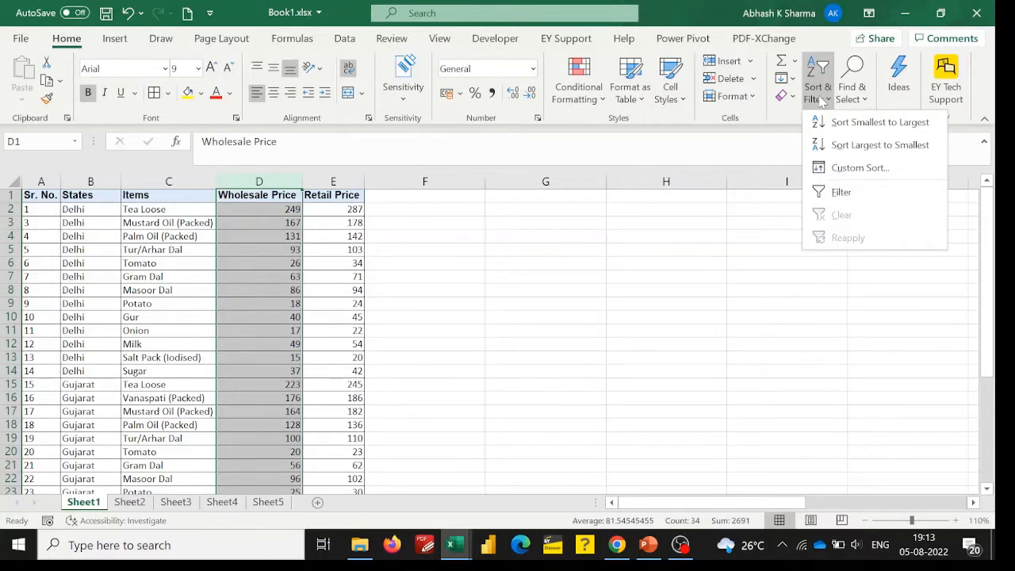
click(875, 132)
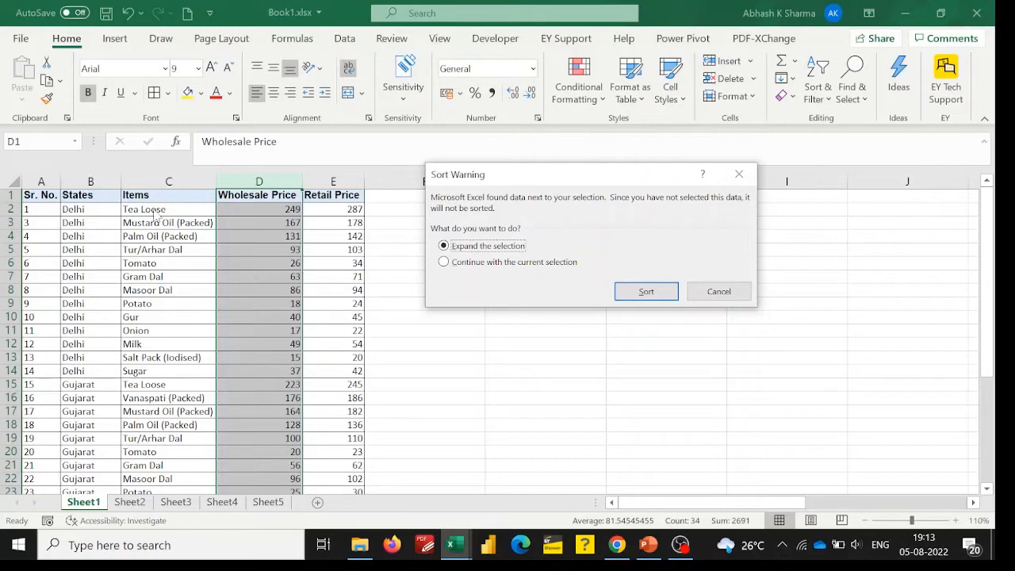
click(628, 291)
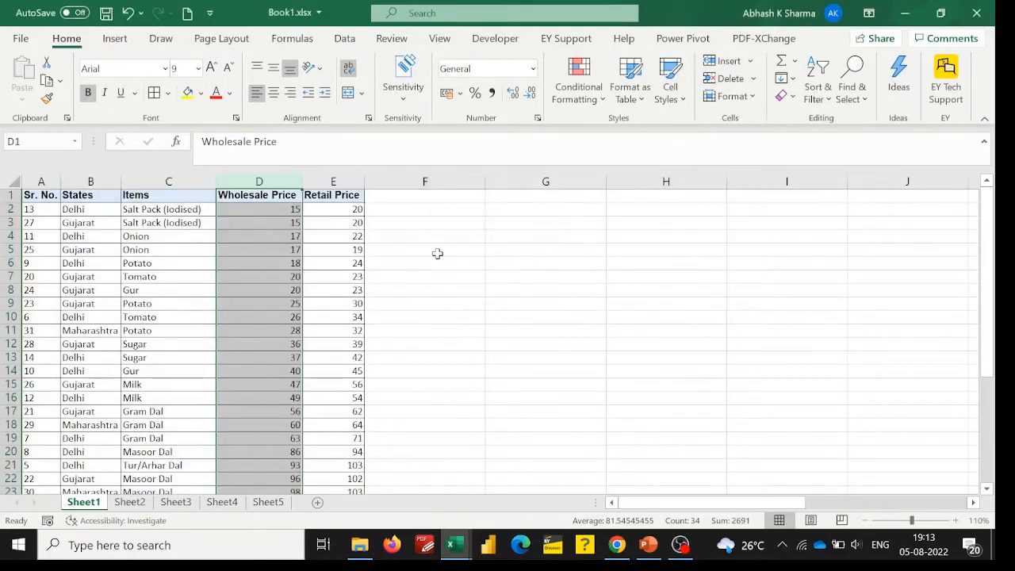
Check the items and their wholesale prices in the first rows of the sorted table.
click(355, 223)
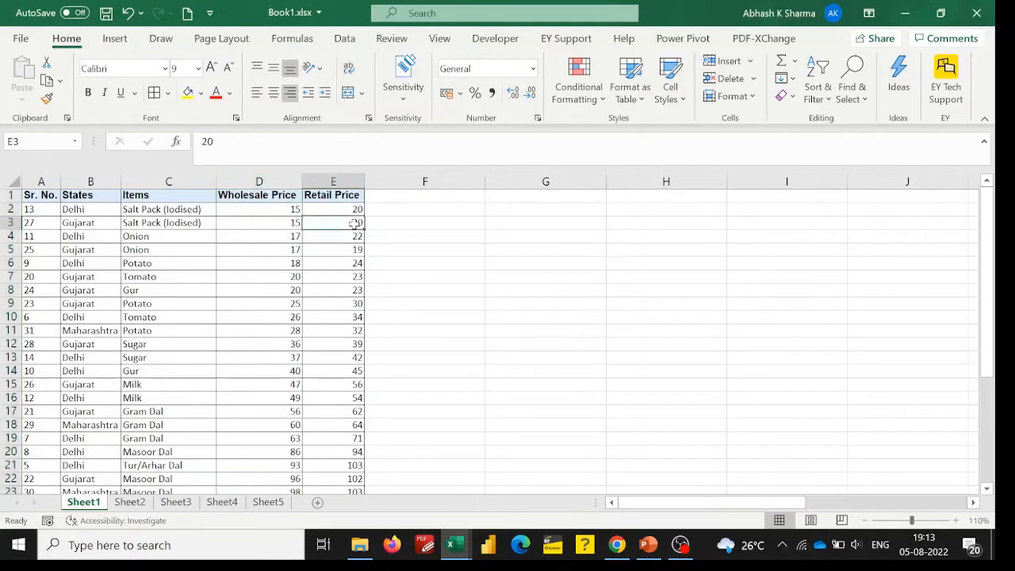
click(159, 208)
click(266, 212)
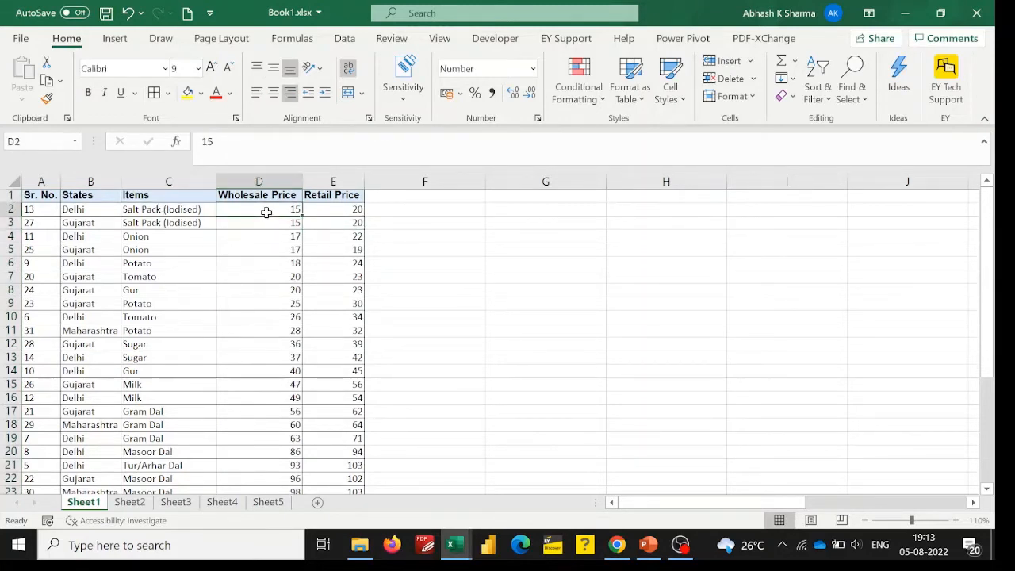
key(Down)
key(Left)
key(Right)
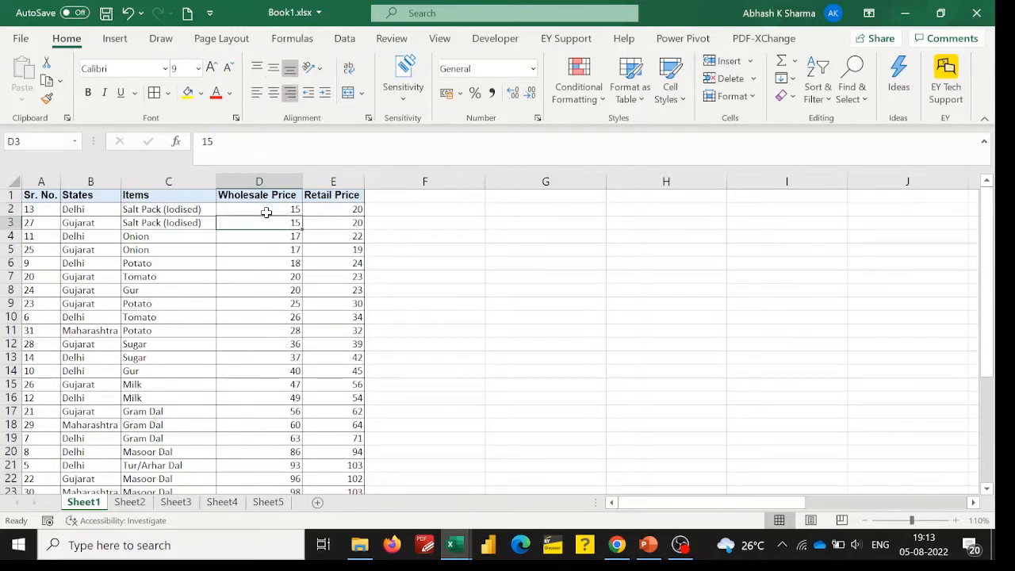
key(Down)
key(Left)
key(Right)
key(Down)
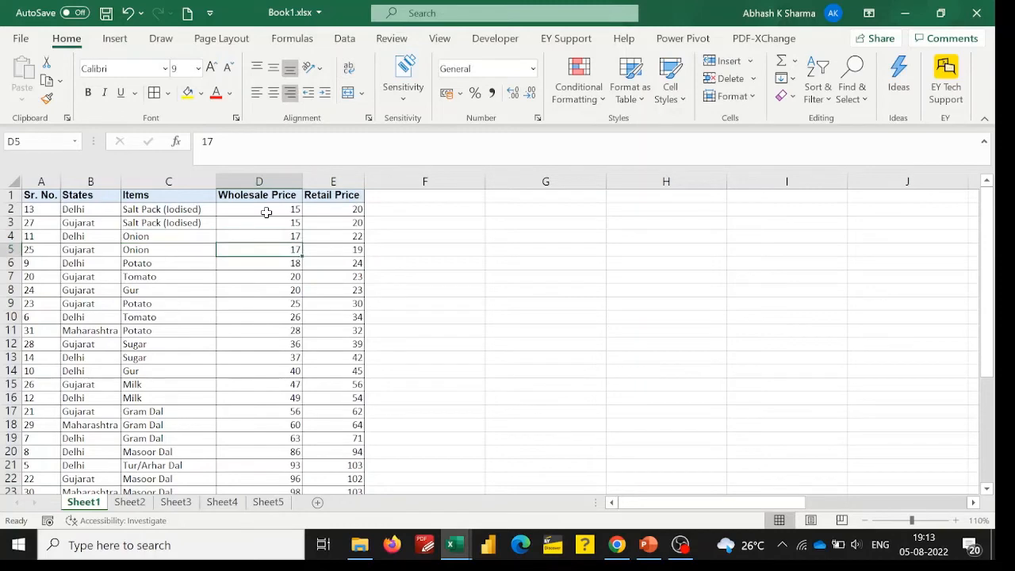
Check the item and prices in the table's last row, and return to the Wholesale Price header.
key(ctrl+Down)
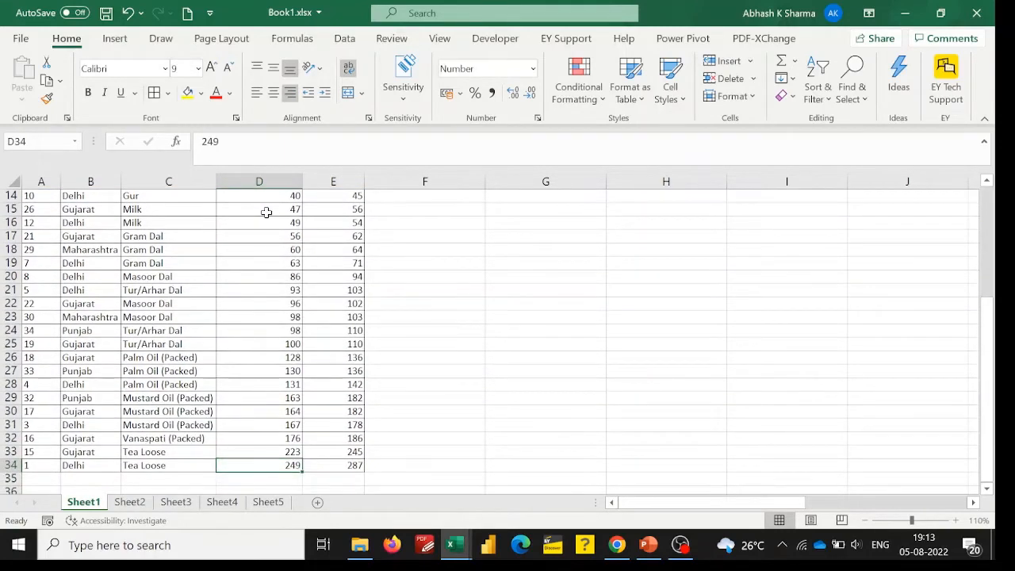
key(Left)
key(Left)
key(Right)
key(Right)
key(Right)
key(Left)
key(ctrl+Up)
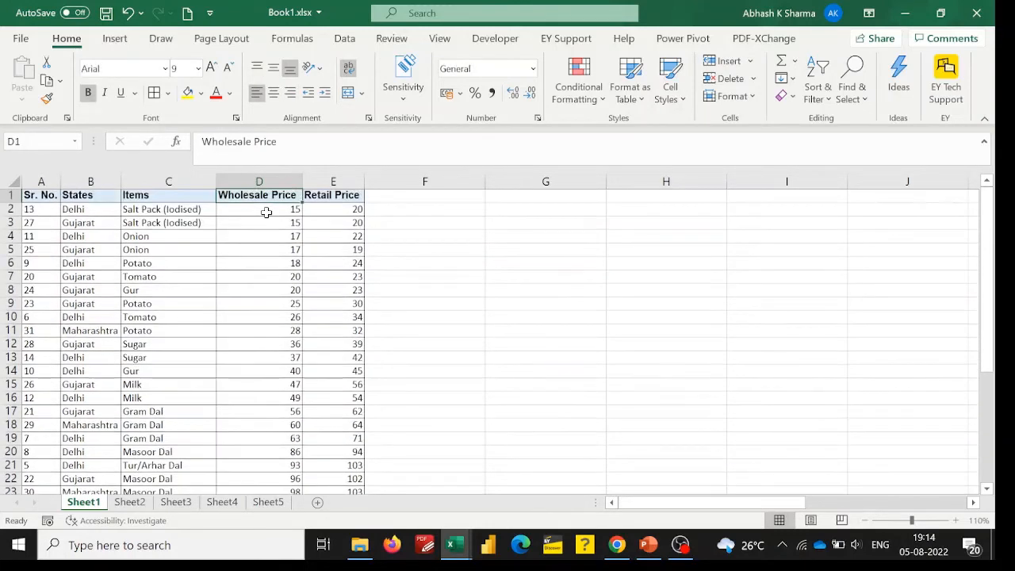
Sort the whole table by Wholesale Price from largest to smallest, expanding the selection to the adjacent columns.
click(276, 179)
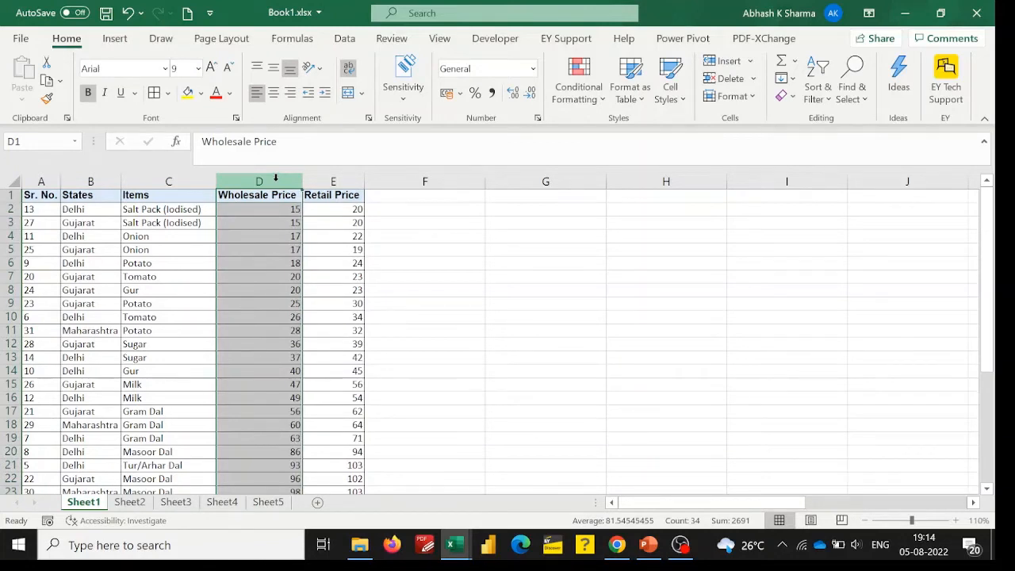
click(819, 107)
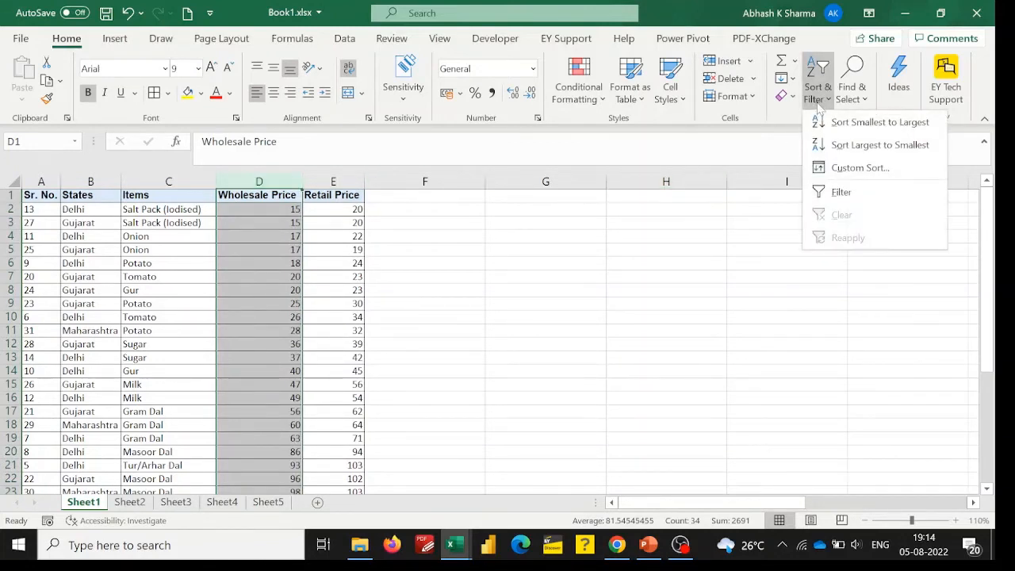
click(858, 146)
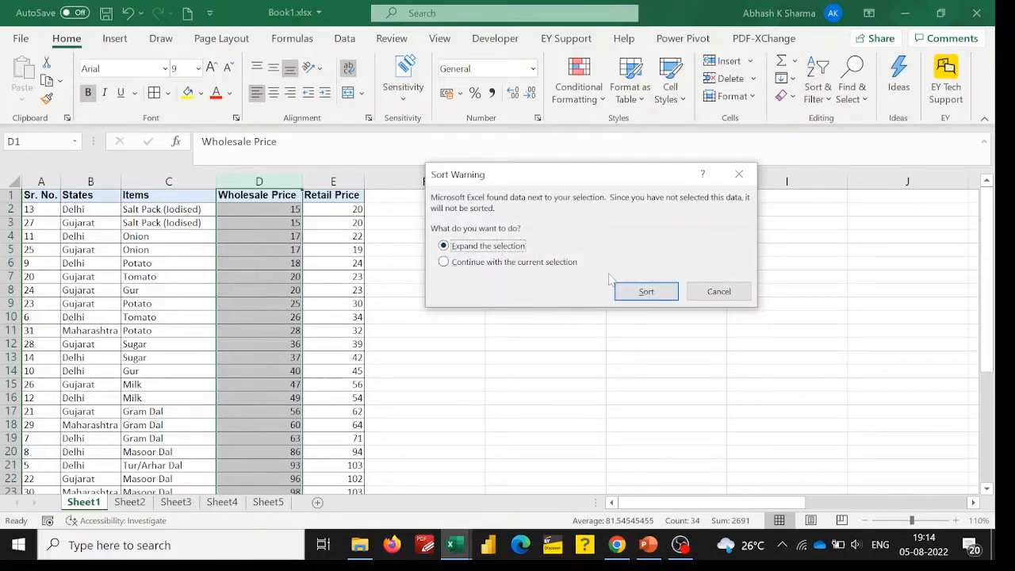
click(646, 291)
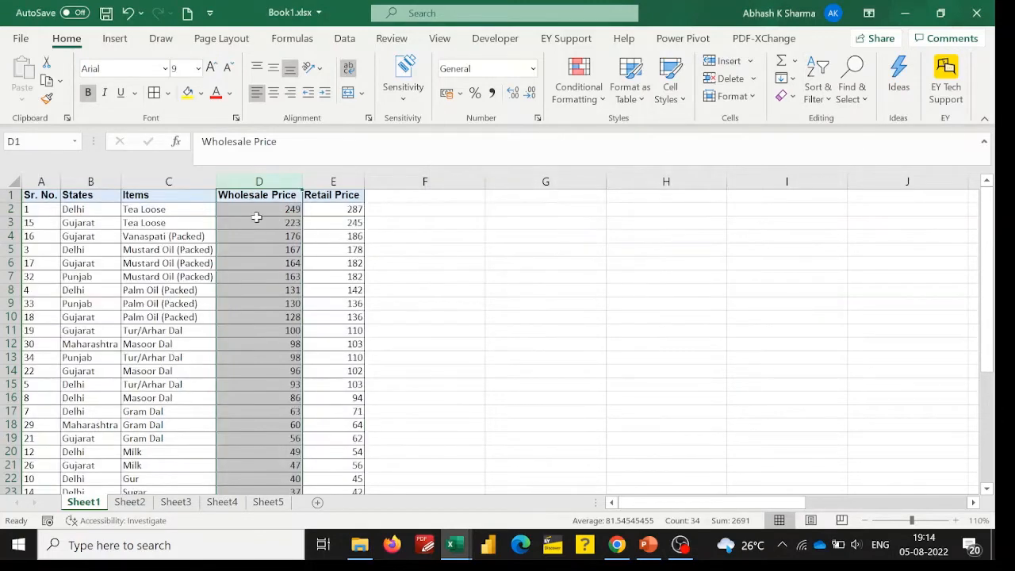
Examine the first few wholesale prices in the descending order.
drag(265, 221, 248, 217)
click(247, 217)
click(238, 208)
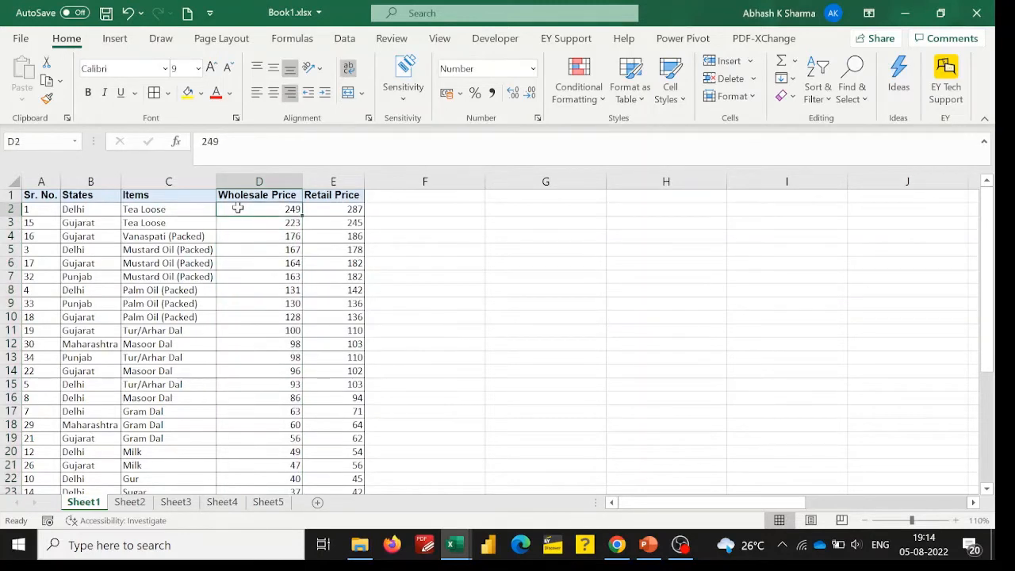
key(Down)
key(Down)
key(Up)
key(Up)
Look through the States column to see how the state names are ordered.
click(85, 209)
key(Down)
key(Down)
key(Down)
key(Down)
key(Up)
key(Up)
key(Up)
key(Up)
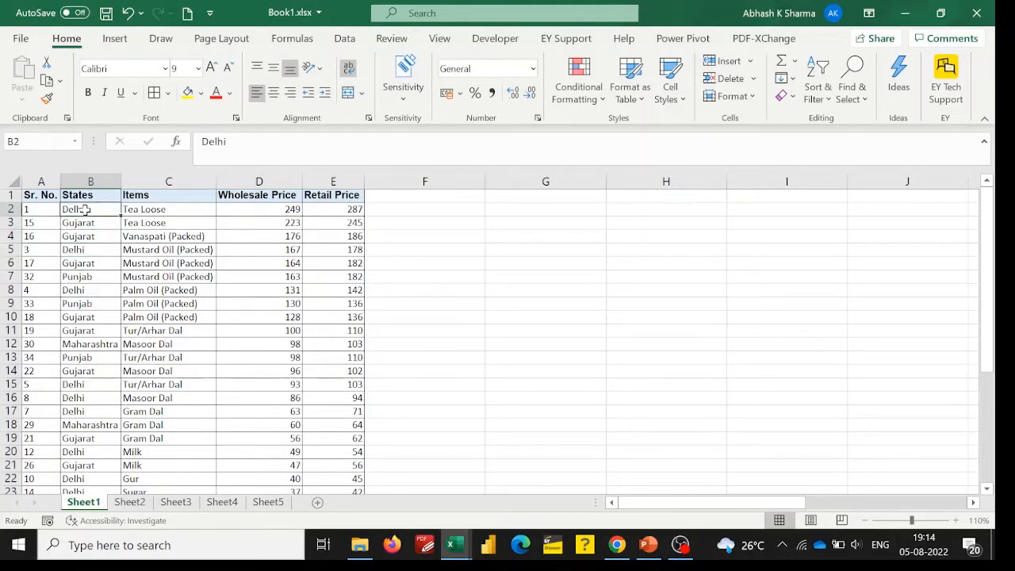
key(Up)
key(Down)
key(Down)
key(Down)
key(Down)
key(Down)
key(Down)
key(Down)
key(Down)
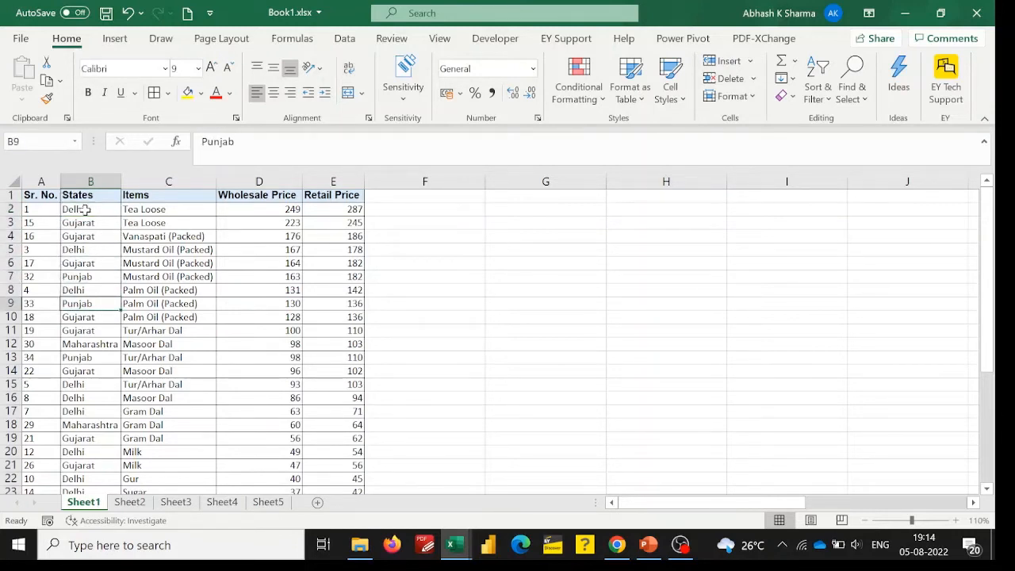
Sort the whole table by the States column from A to Z, expanding the selection.
click(85, 178)
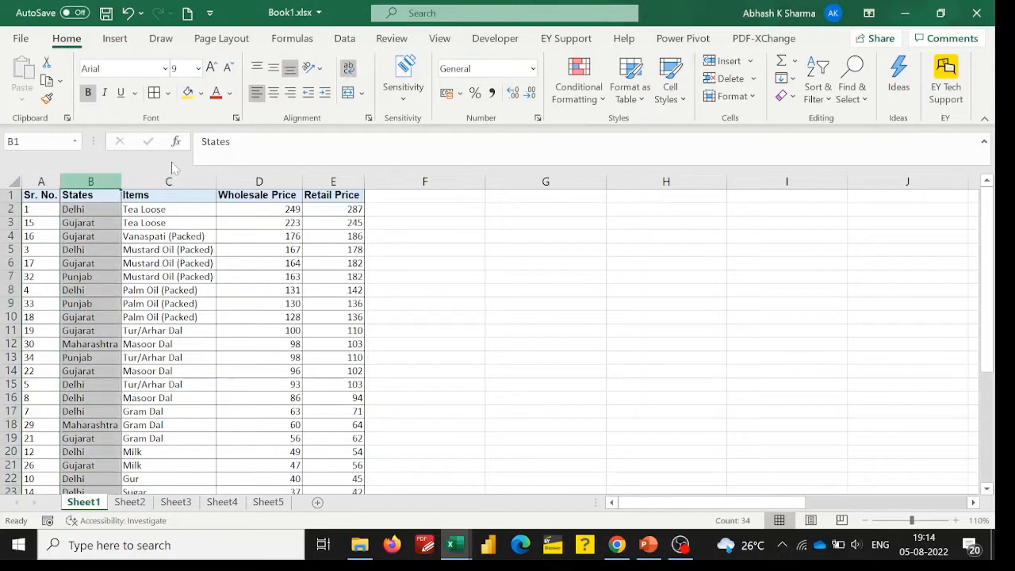
click(818, 96)
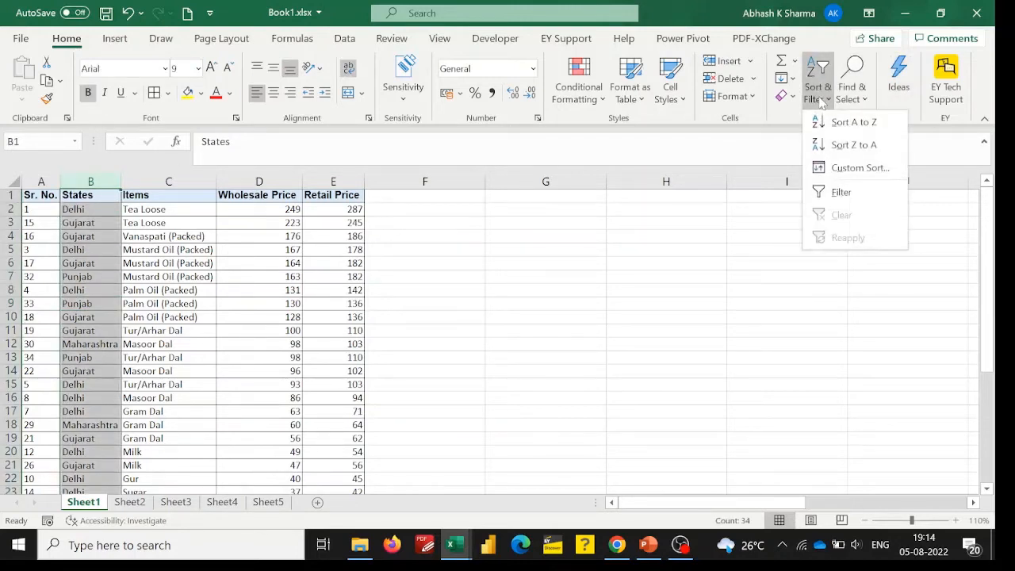
click(845, 123)
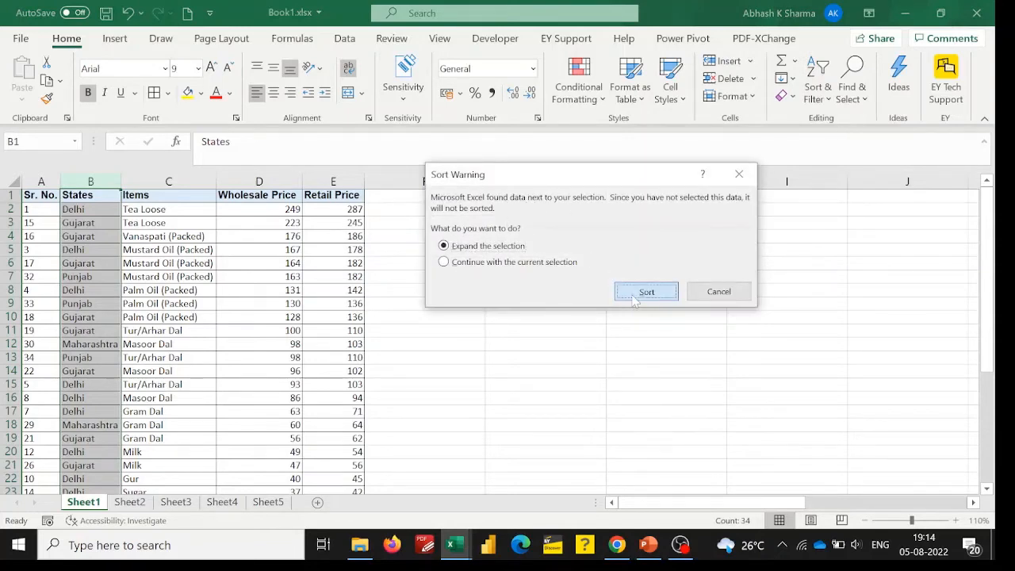
click(635, 298)
Review how the rows are grouped by state in the States column.
click(210, 304)
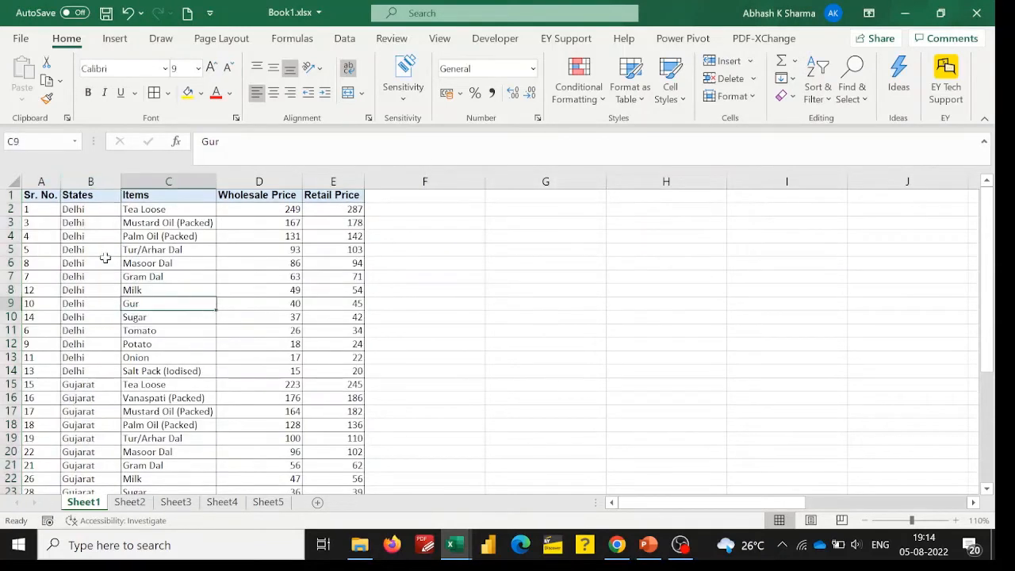
click(106, 262)
key(Down)
key(Down)
key(Down)
key(Down)
key(Down)
key(Down)
key(Down)
key(Down)
key(Down)
key(Down)
key(Down)
key(Down)
key(Down)
key(Down)
key(Down)
key(Down)
key(Down)
key(Down)
key(Down)
key(Down)
key(Down)
key(Down)
key(Down)
key(Down)
key(Down)
key(Down)
key(Down)
key(Down)
key(Down)
key(Down)
key(Down)
key(Down)
key(Down)
key(Down)
key(Down)
key(Up)
key(Up)
key(Up)
key(Up)
key(Up)
key(Up)
key(Up)
key(Up)
key(Up)
key(Up)
key(Up)
key(Up)
key(Up)
key(Up)
key(Up)
key(Up)
key(Up)
key(Up)
key(Up)
key(Up)
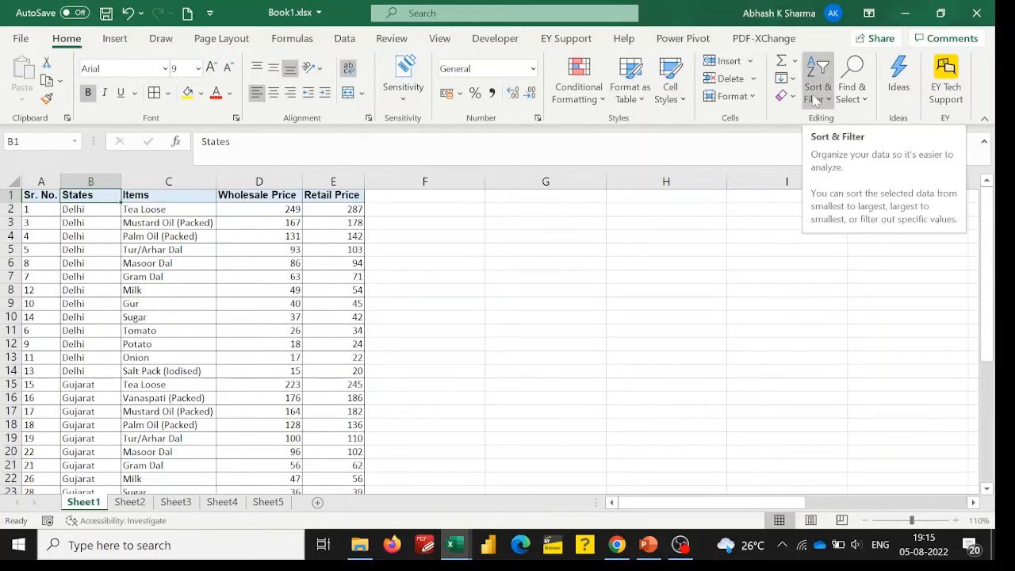
click(515, 305)
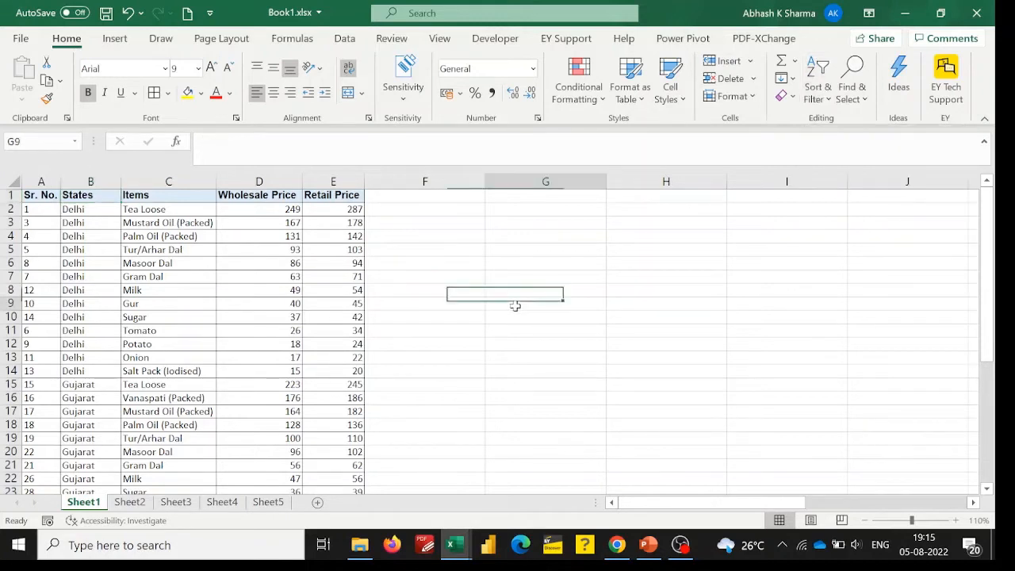
Sort the whole table by the Items column from A to Z, expanding the selection.
click(157, 176)
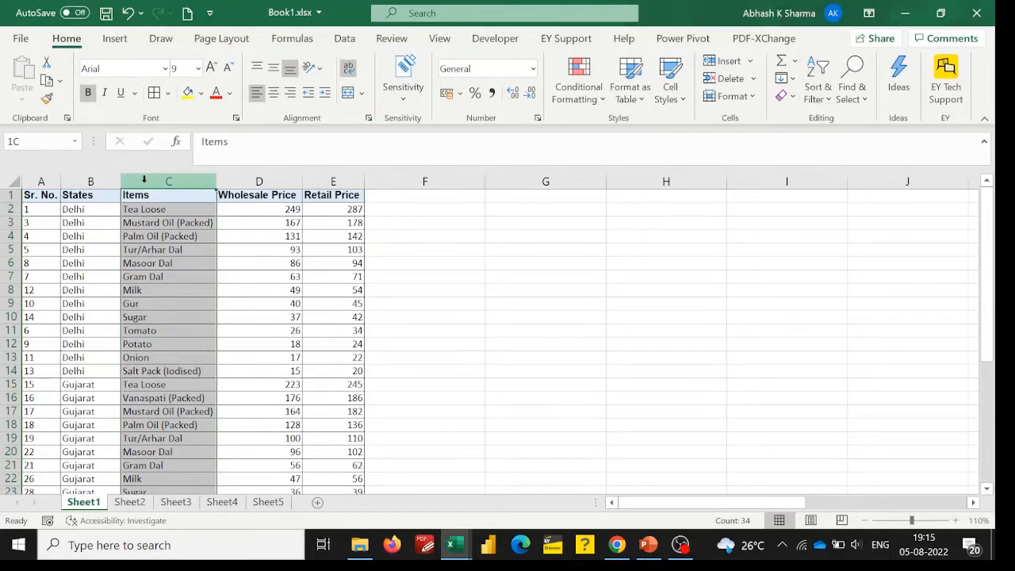
click(823, 100)
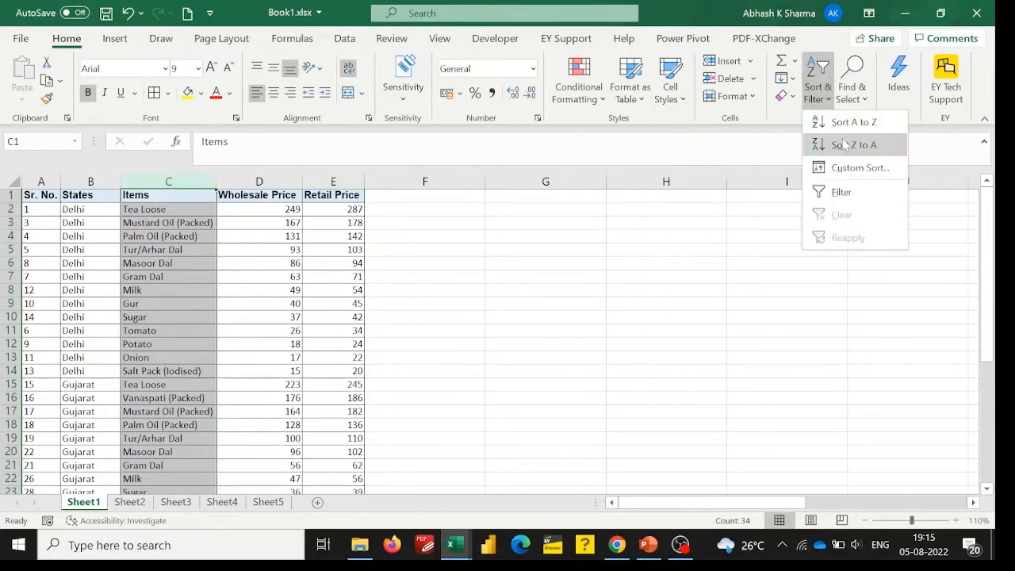
click(847, 126)
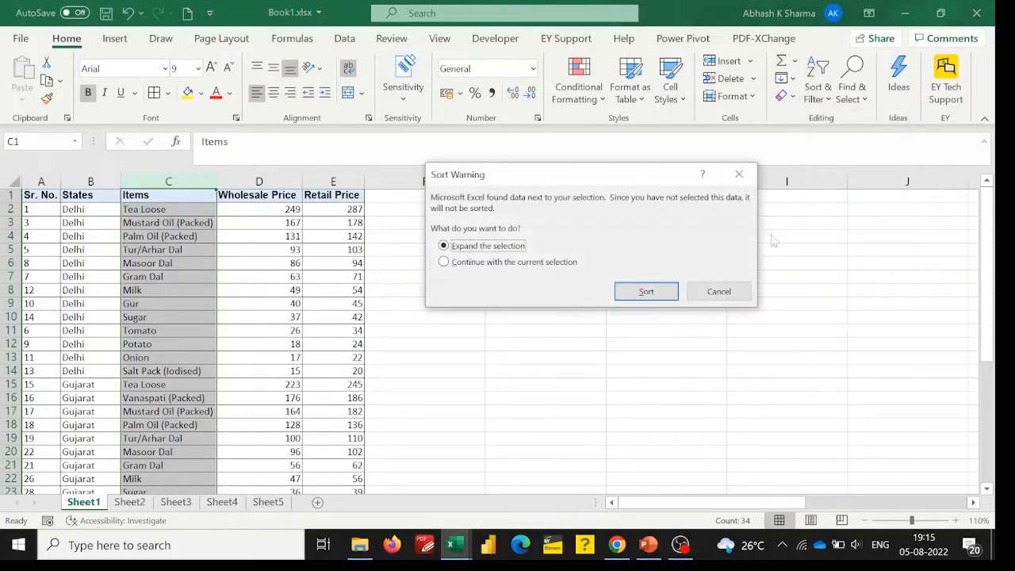
click(643, 292)
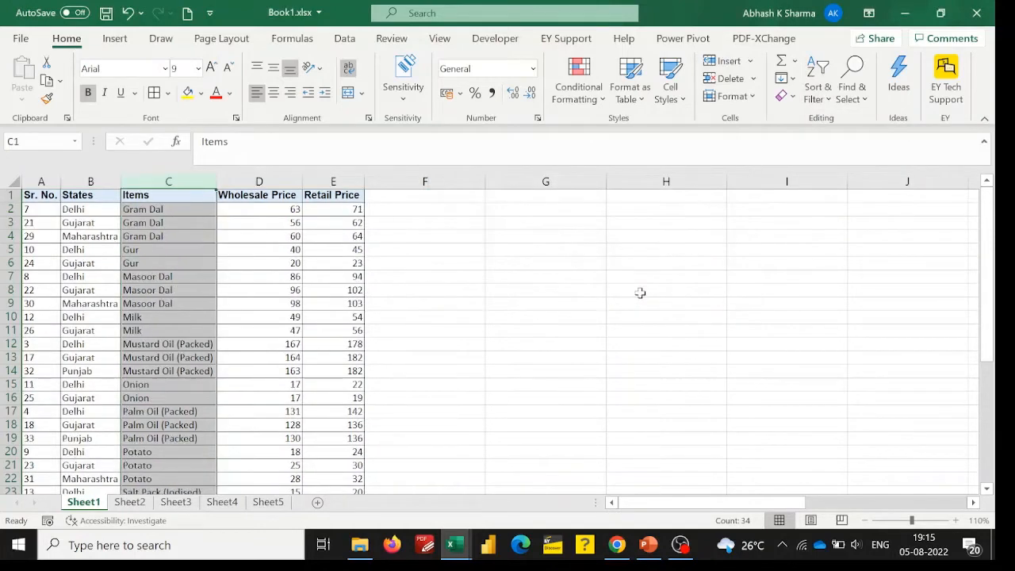
Inspect the Gram Dal and Gur groups in the Items column by selecting each group's cells.
click(166, 276)
click(148, 207)
drag(147, 208, 148, 235)
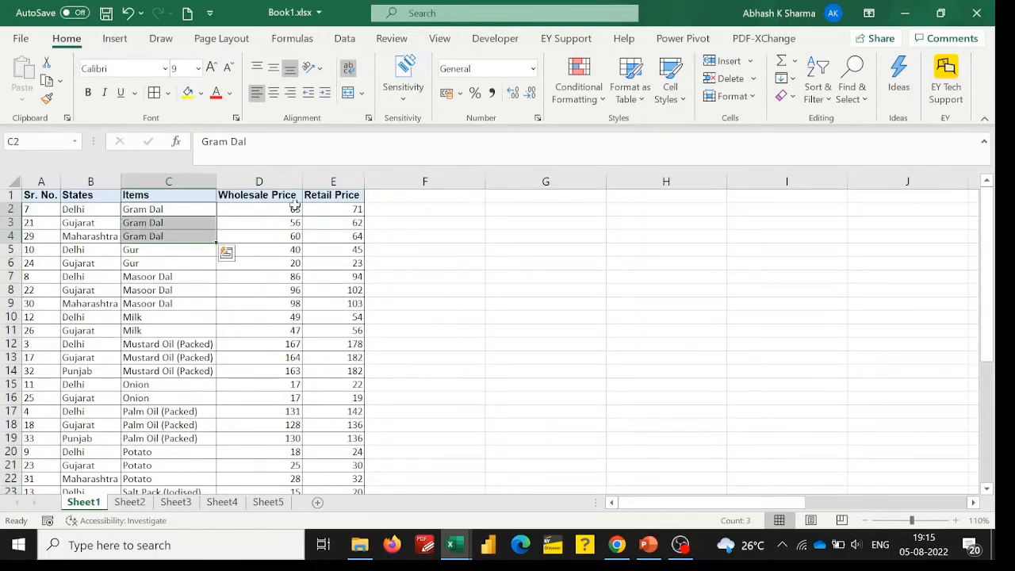
key(ctrl+c)
click(152, 251)
drag(152, 251, 153, 258)
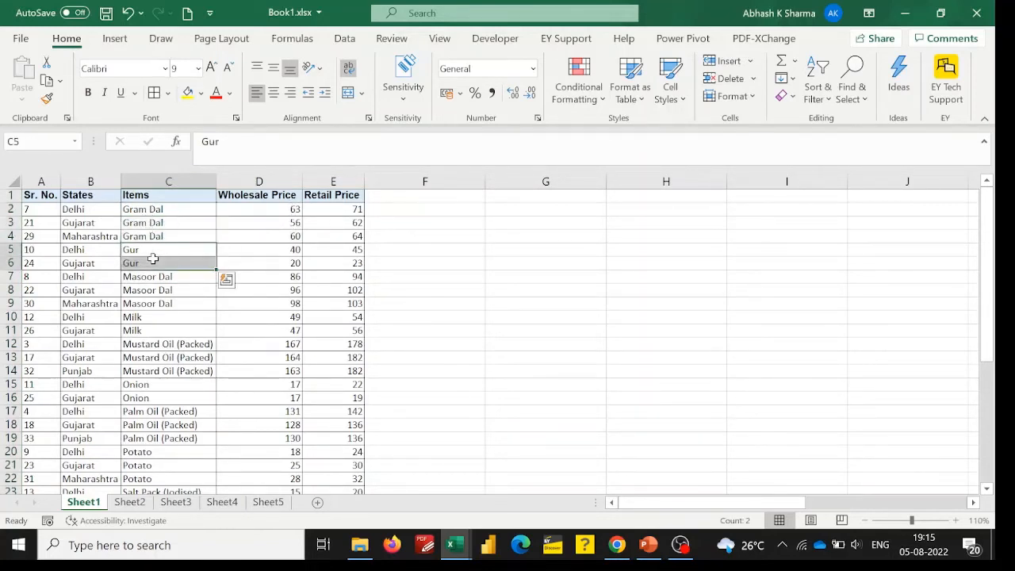
Look through the rest of the Items column, from Onion to the end of the table, to check the alphabetical order.
click(161, 384)
key(Down)
key(Down)
key(Down)
key(Down)
key(Down)
key(Down)
key(Down)
key(Down)
key(Down)
key(Down)
key(Down)
key(Down)
key(Down)
key(Down)
key(Down)
key(Down)
key(Down)
key(Down)
key(Down)
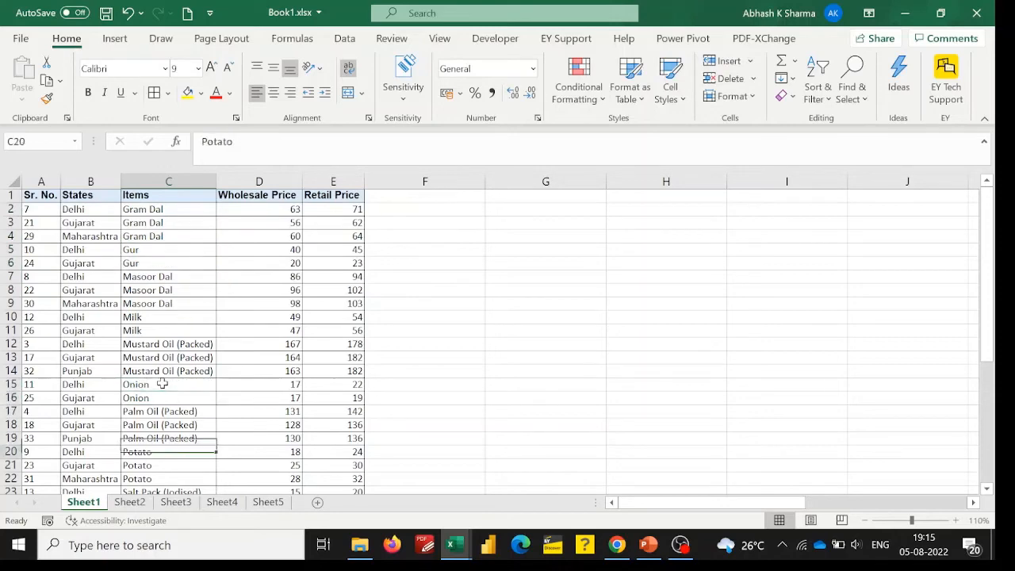
key(Up)
key(Up)
key(Up)
key(Up)
key(Up)
key(Up)
key(Up)
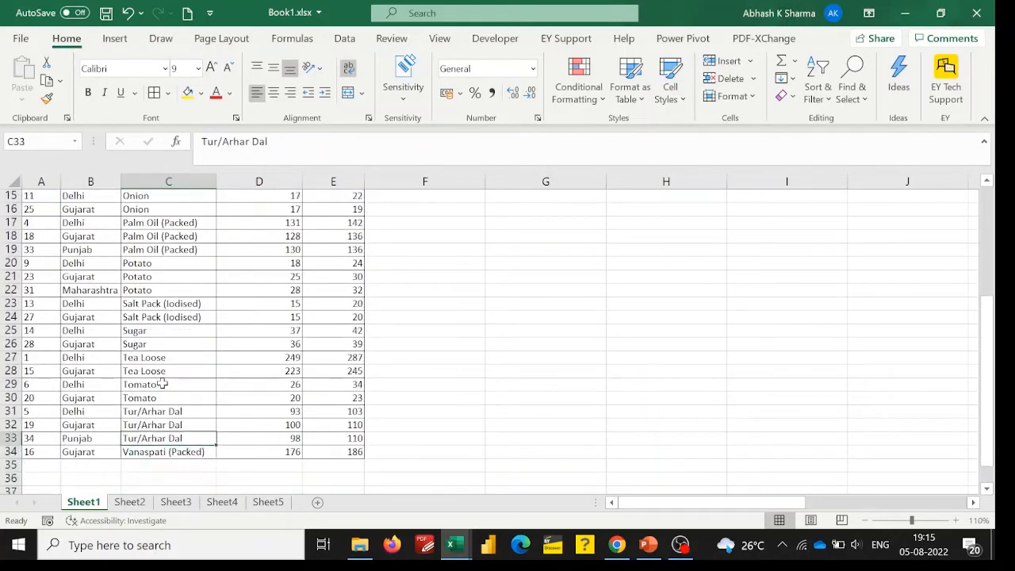
key(Down)
key(Down)
key(Down)
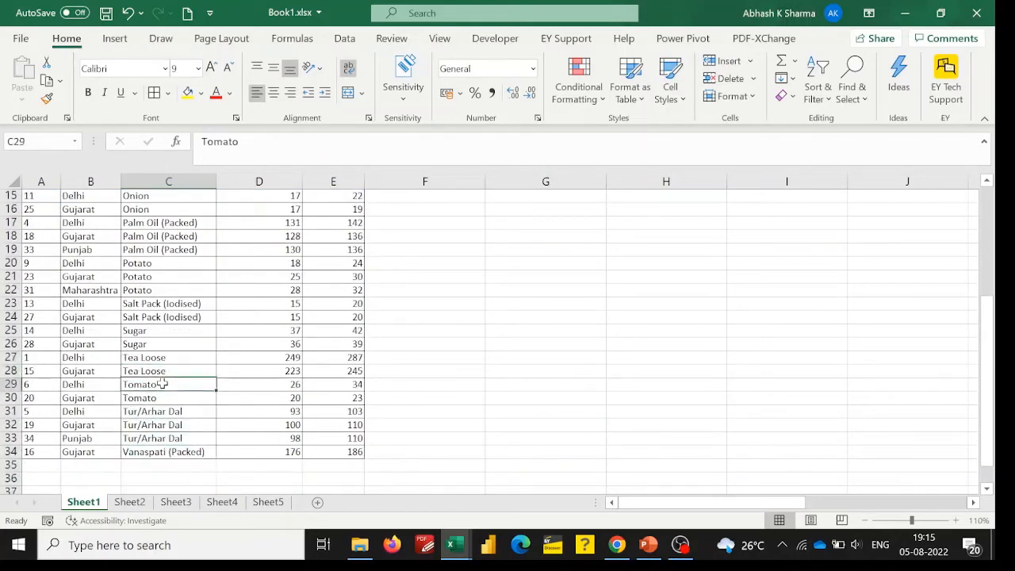
key(Up)
key(Up)
key(Up)
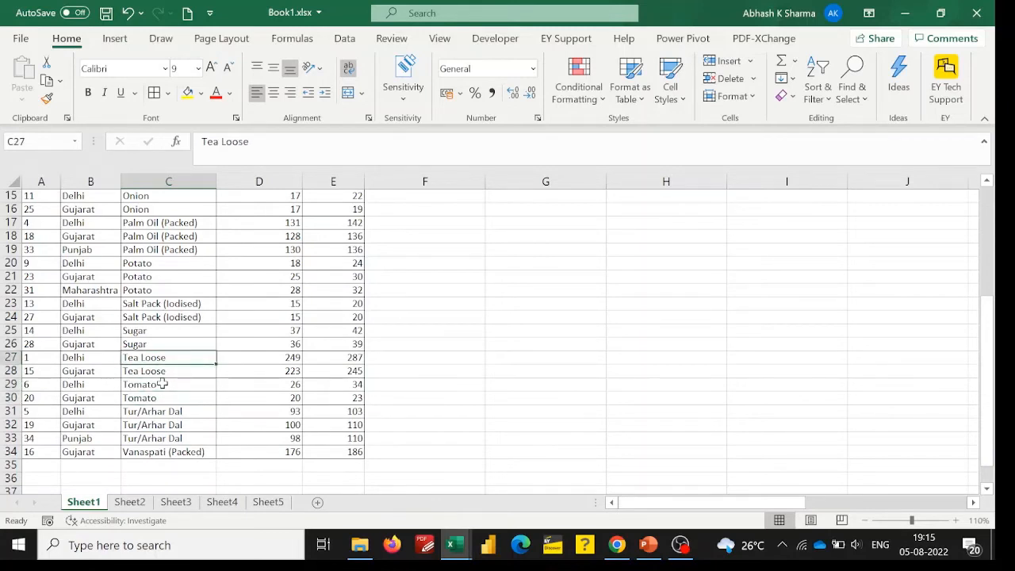
Start a custom sort from the header row, expanding the selection to the whole table.
key(shift+Down)
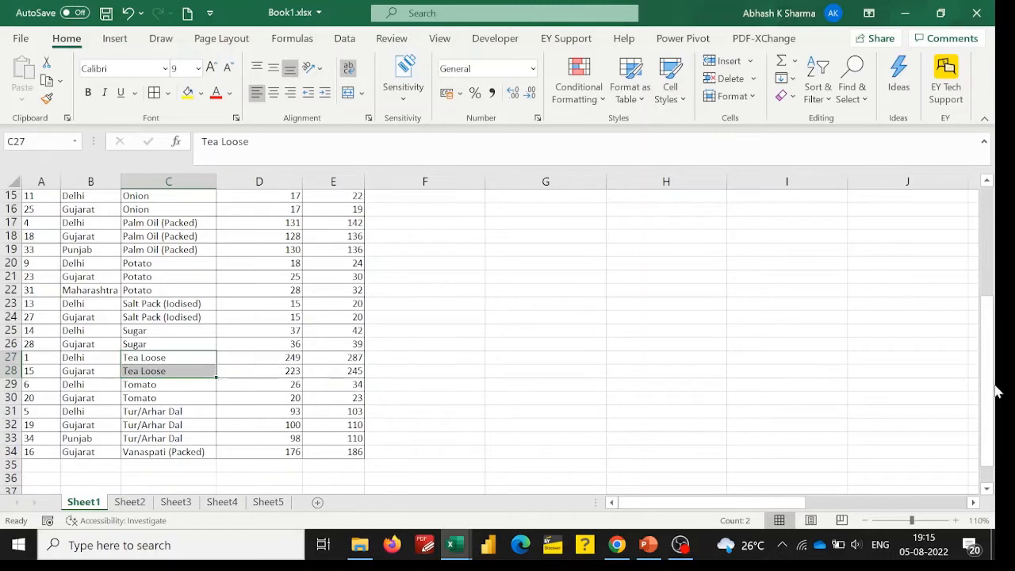
drag(989, 391, 963, 191)
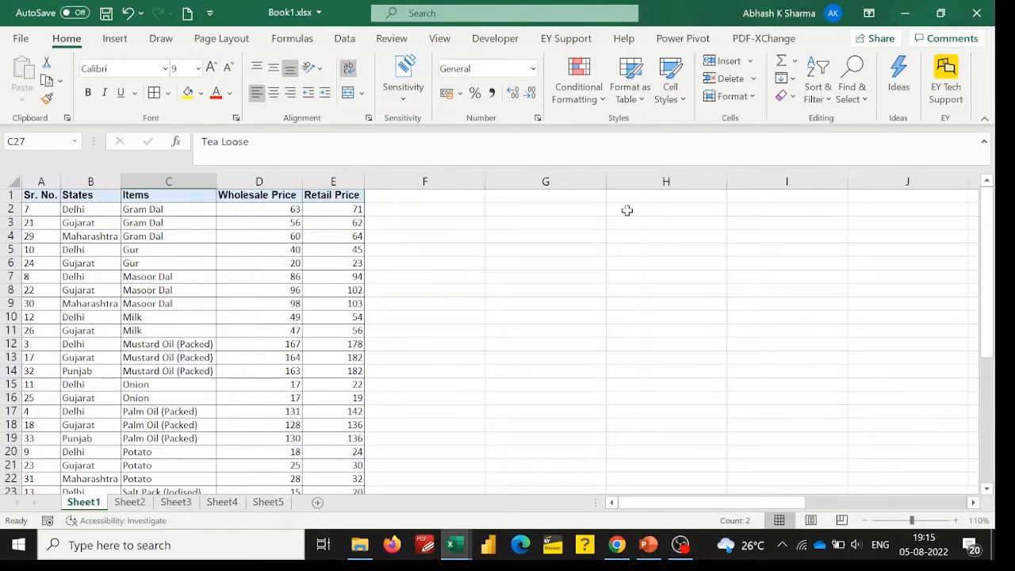
click(11, 195)
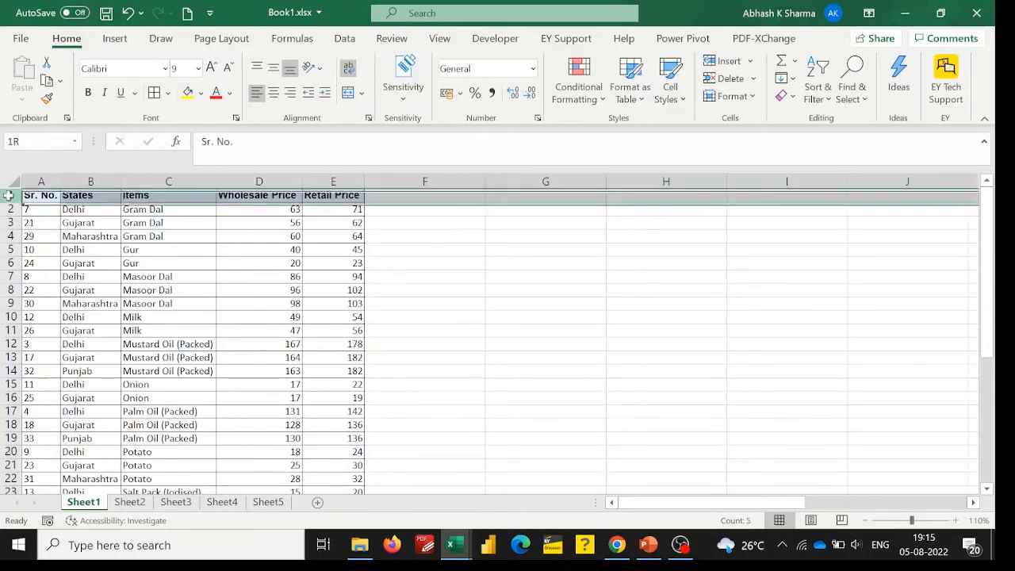
click(817, 97)
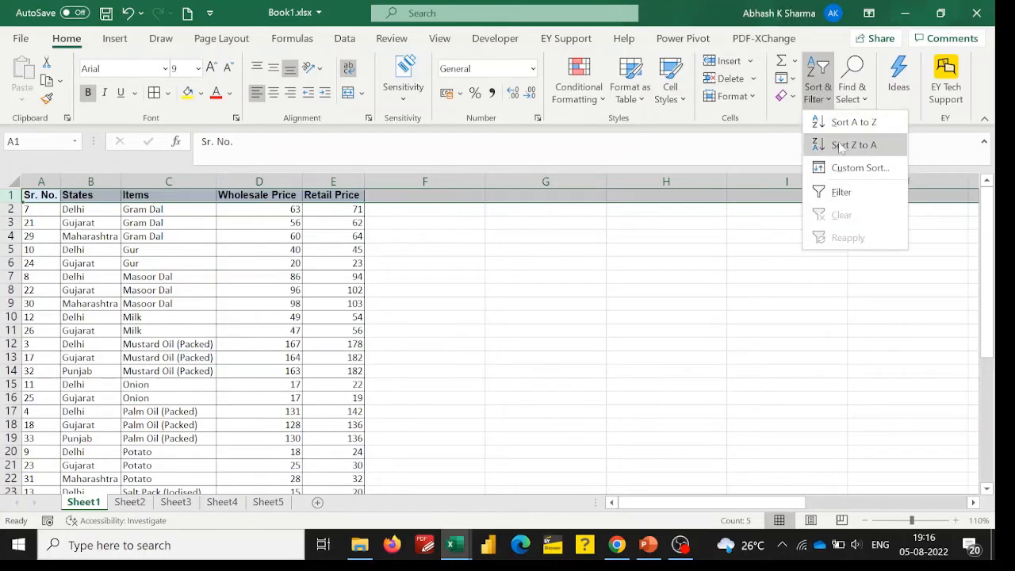
click(845, 169)
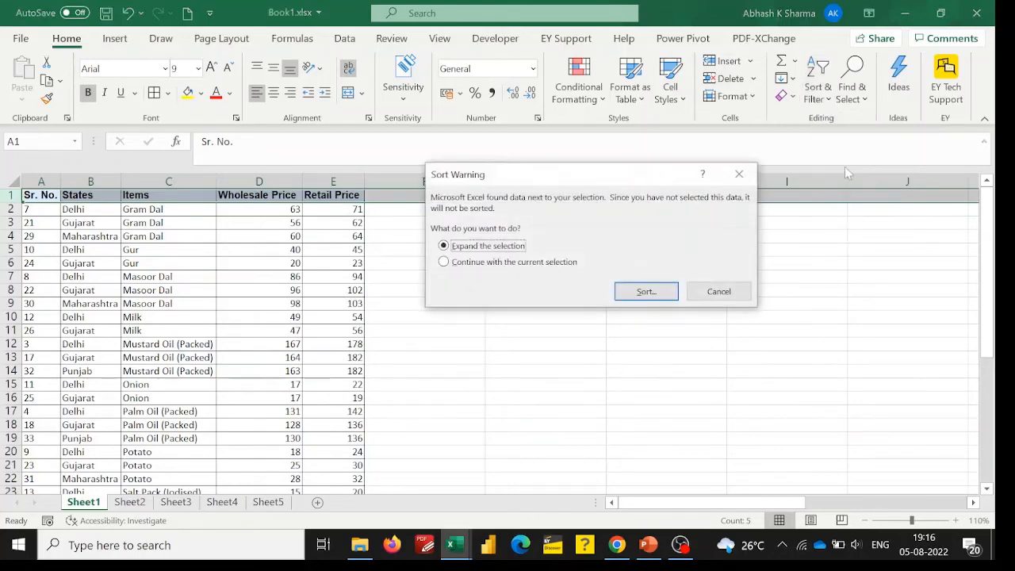
click(642, 291)
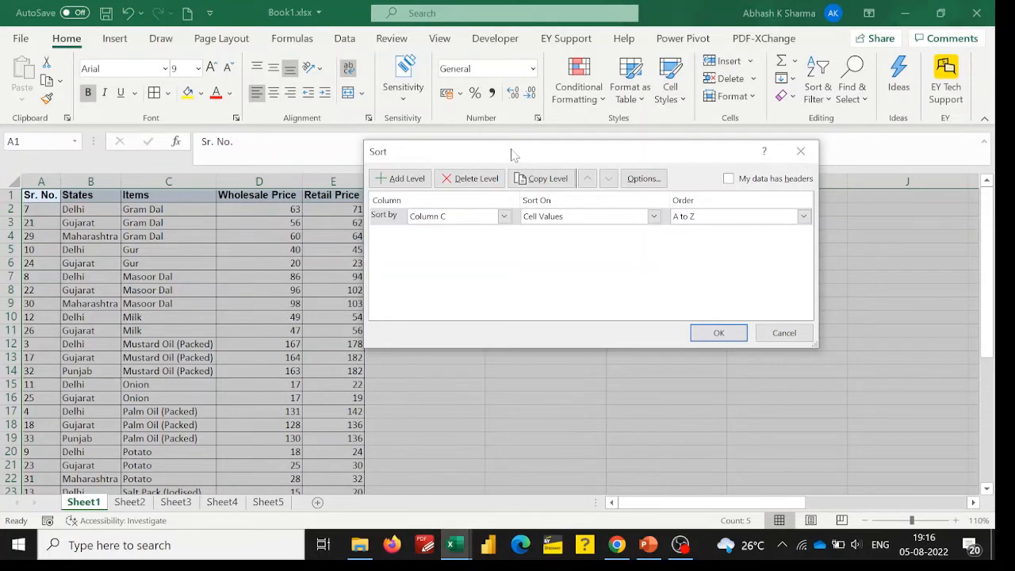
drag(511, 154, 512, 167)
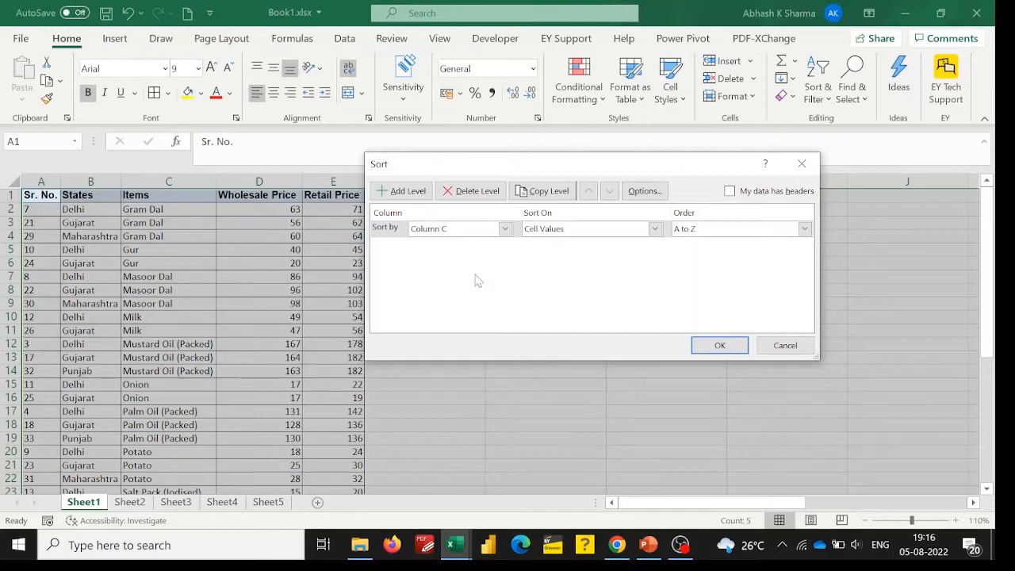
drag(500, 165, 512, 178)
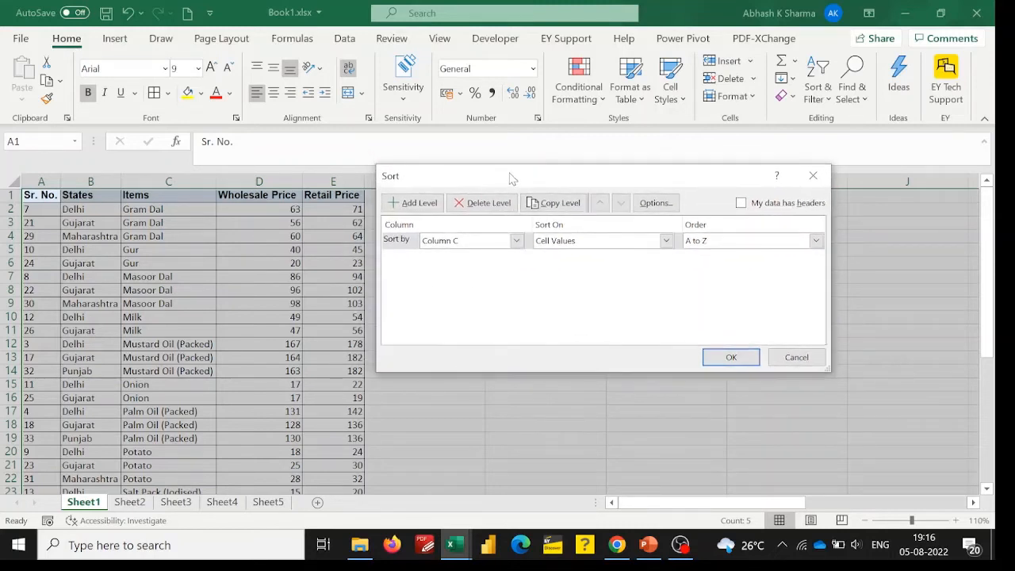
Set the first sort level to Column B on Cell Values, ordered A to Z.
click(516, 242)
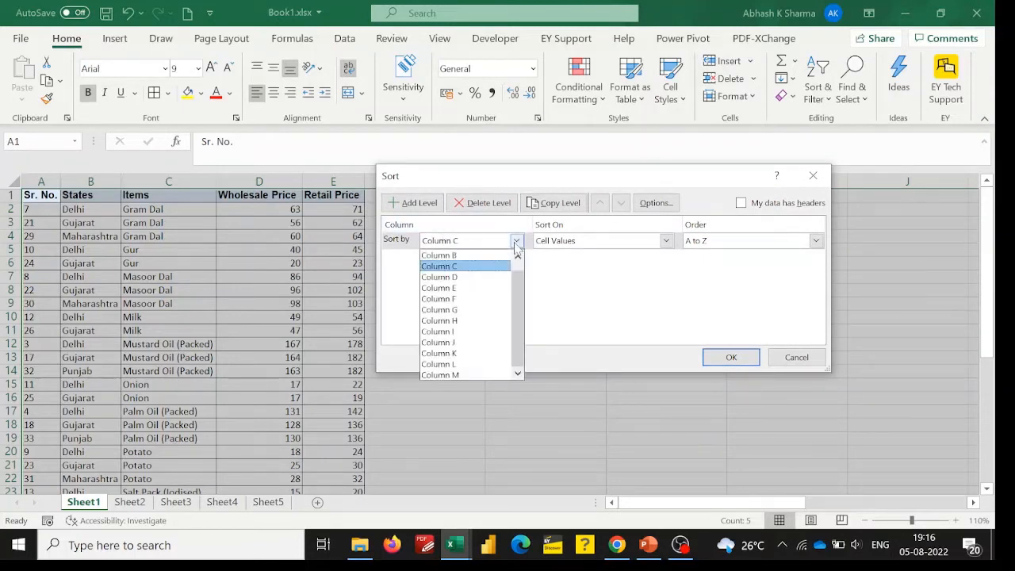
click(469, 255)
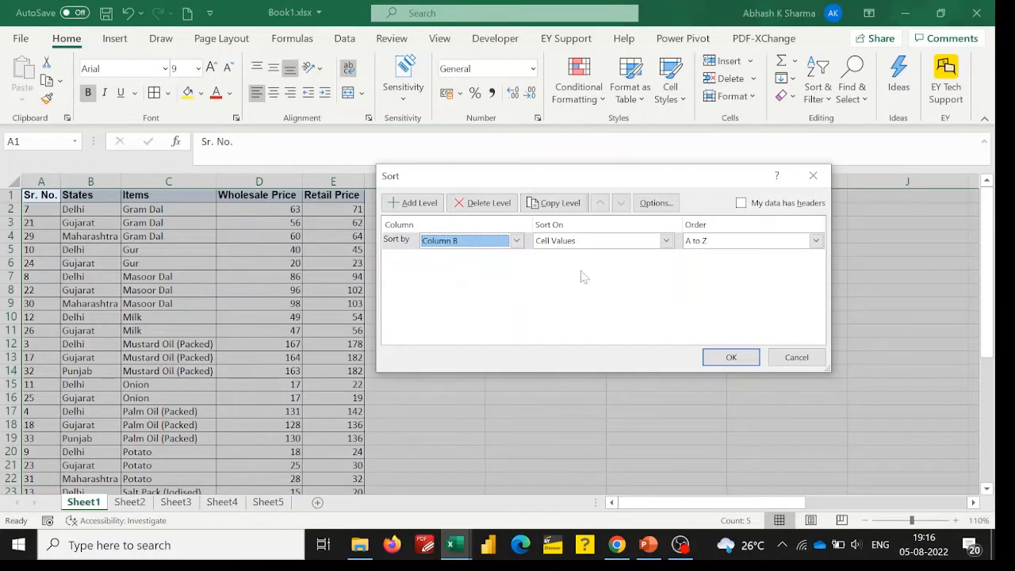
click(666, 241)
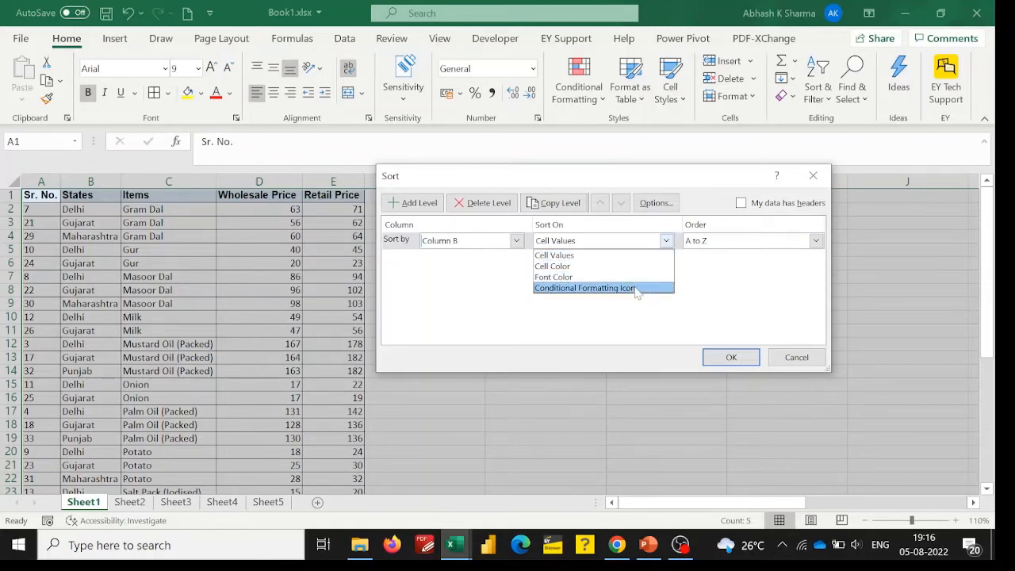
click(588, 255)
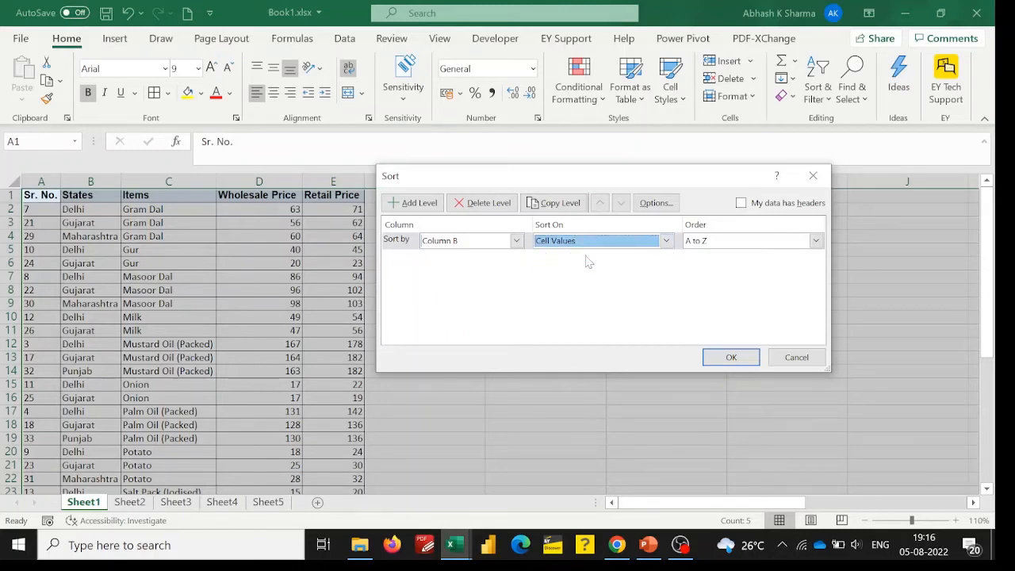
click(814, 241)
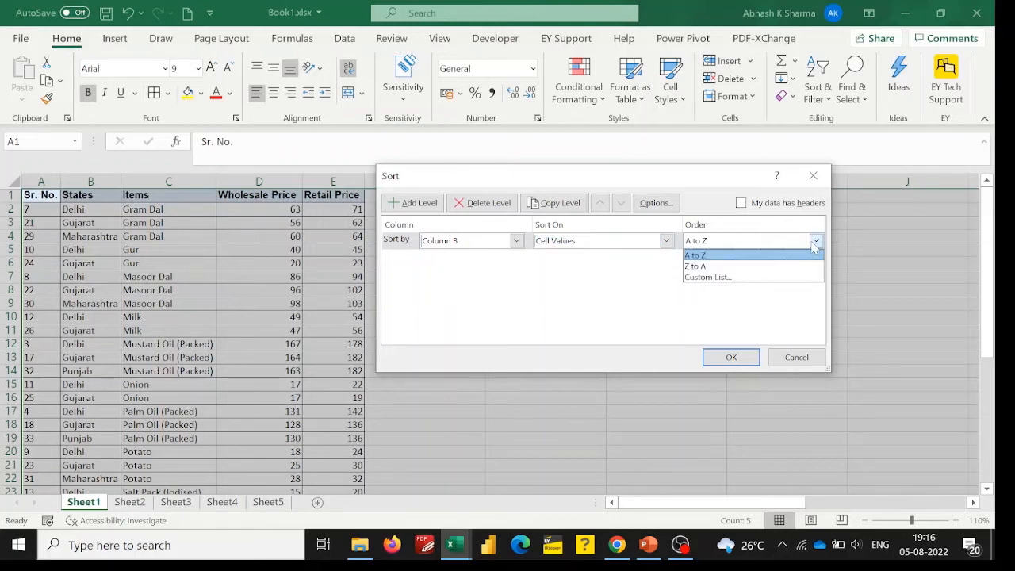
click(754, 256)
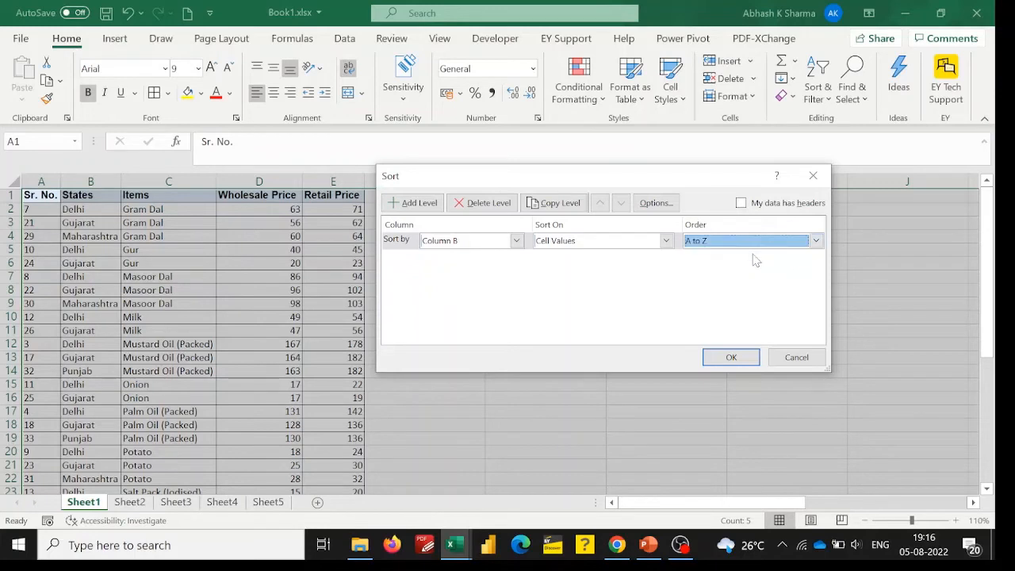
Add a second sort level for Column C on Cell Values, ordered A to Z.
click(418, 204)
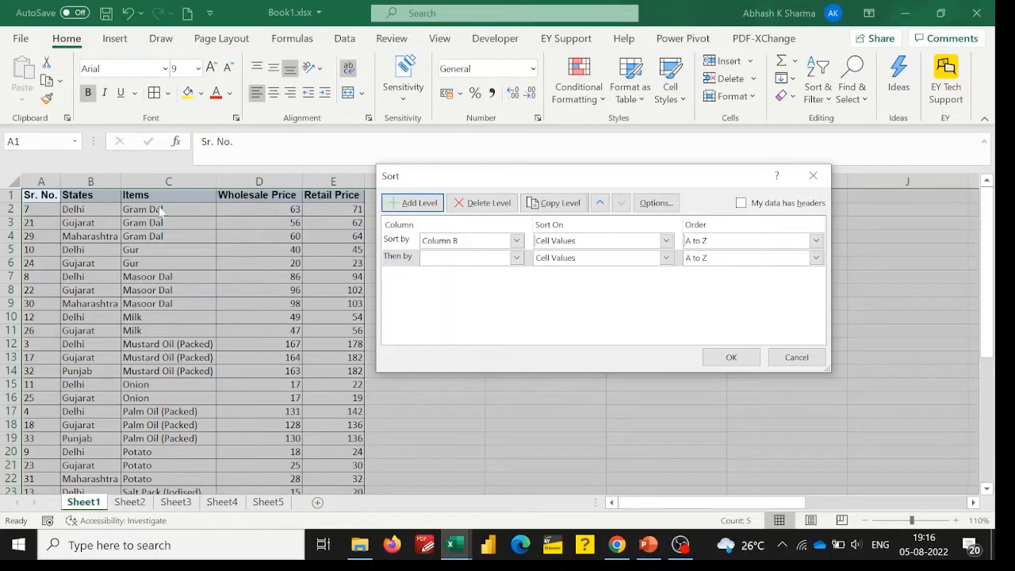
click(516, 258)
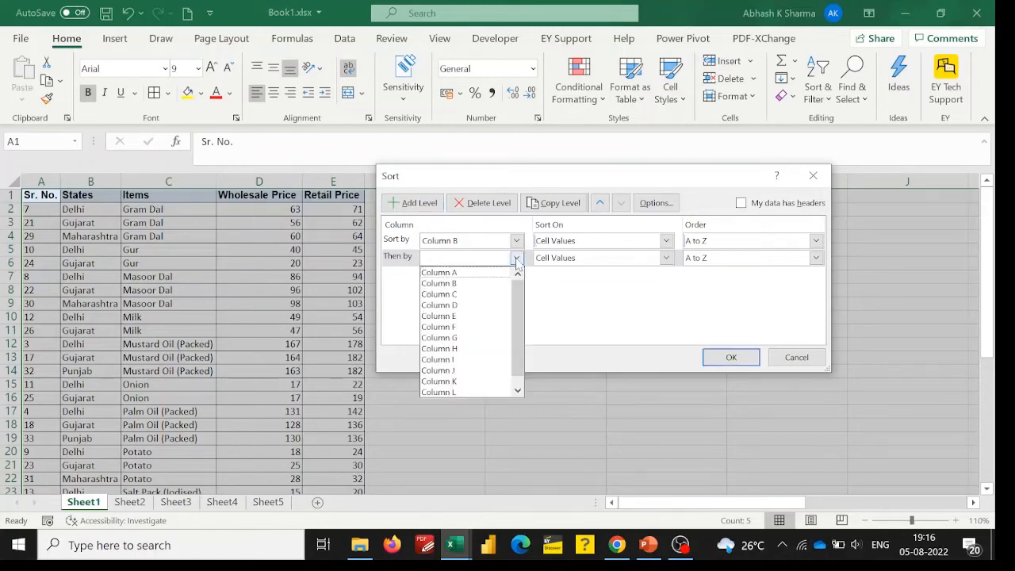
click(461, 295)
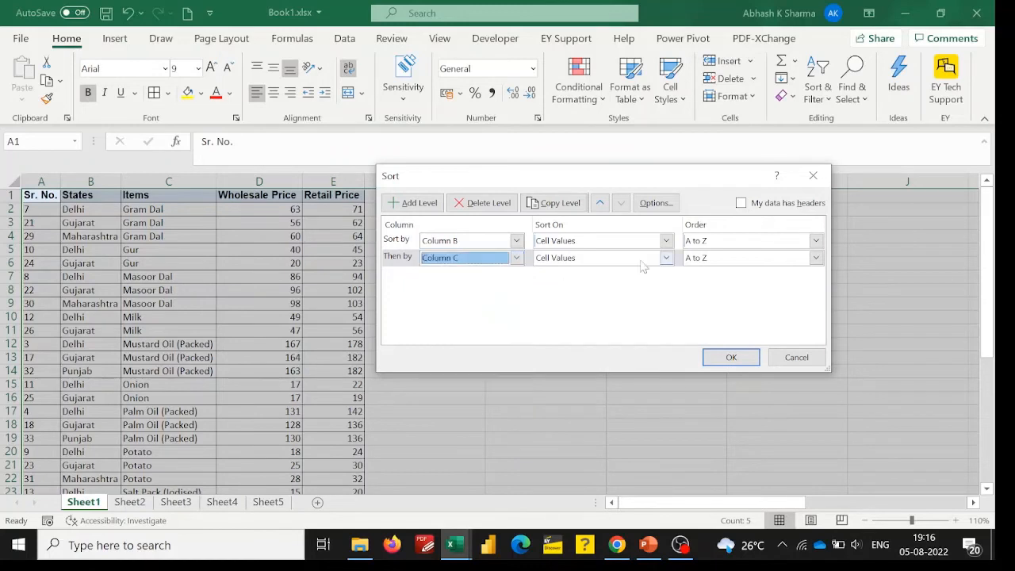
click(666, 260)
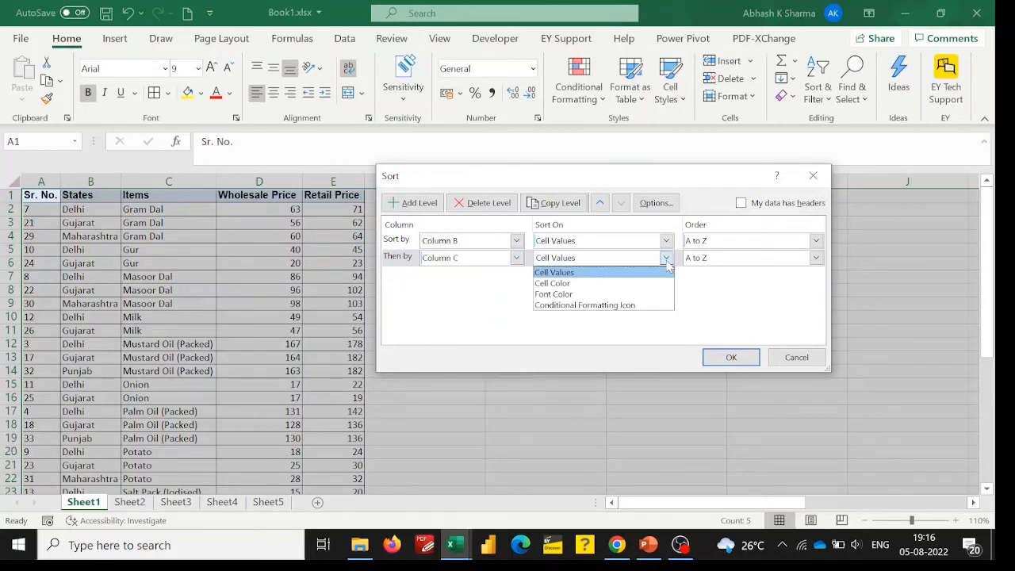
click(619, 275)
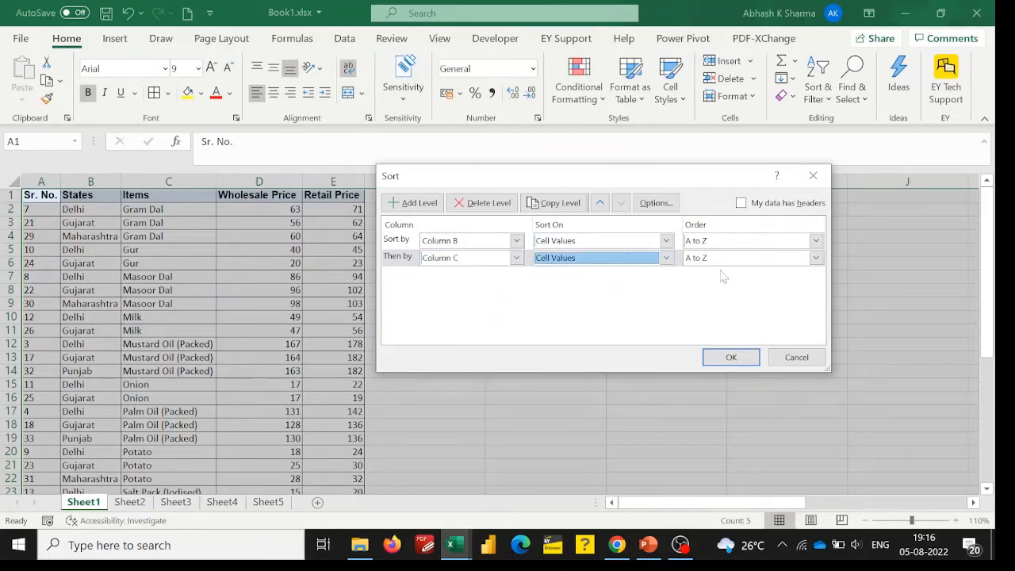
click(815, 259)
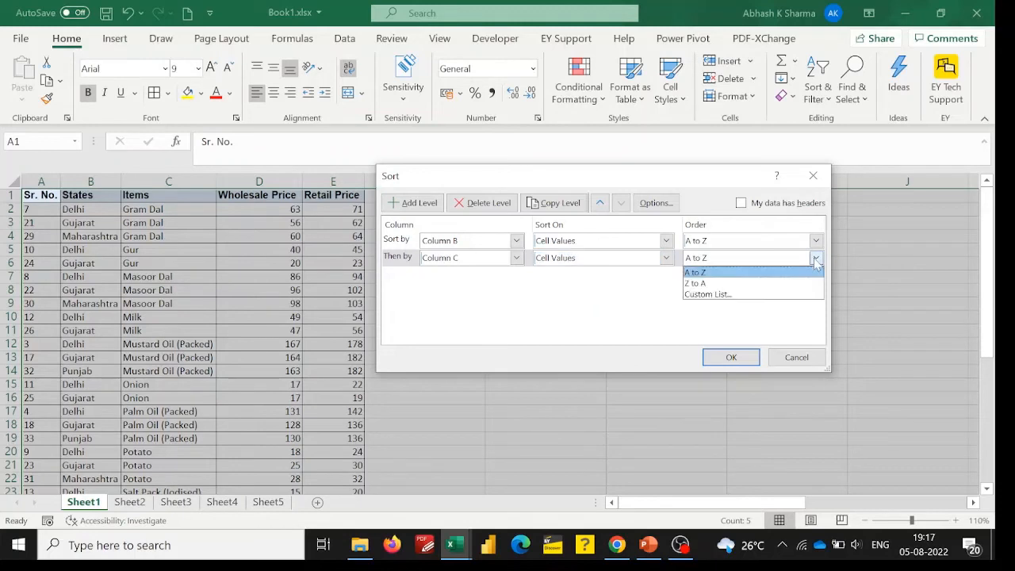
click(730, 273)
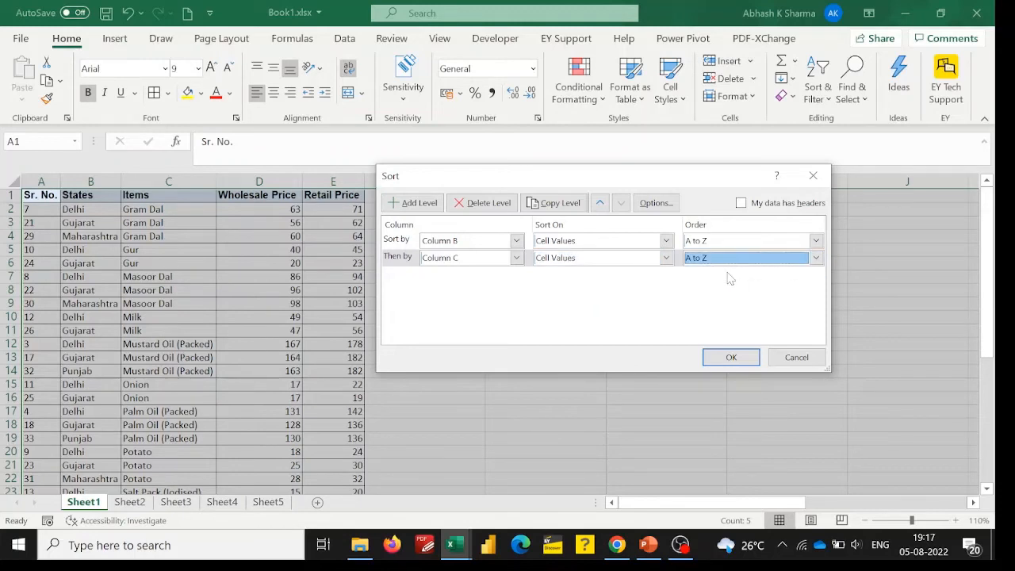
Add a third sort level for Column D on Cell Values, ordered Smallest to Largest, and apply the sort.
click(411, 204)
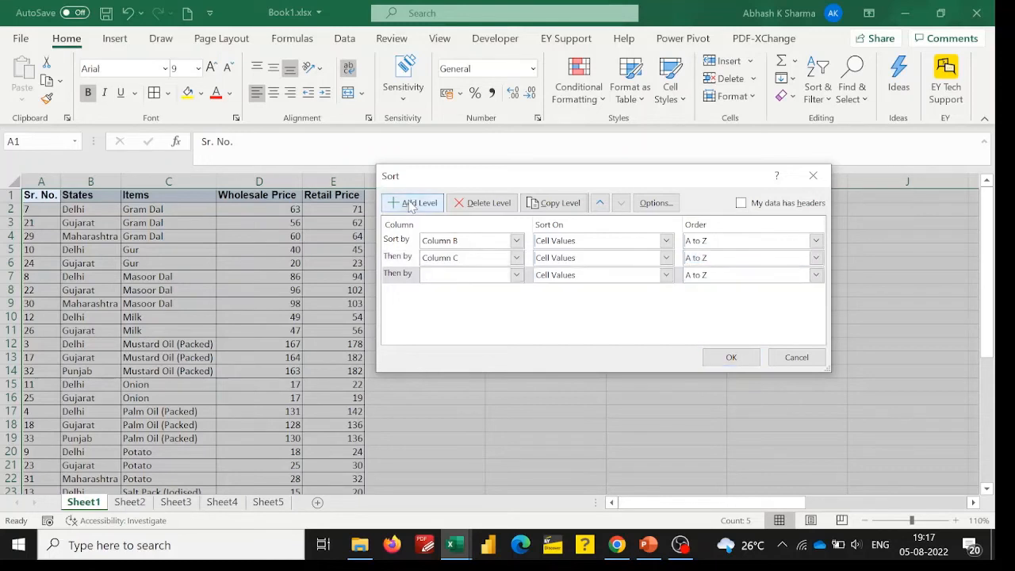
click(516, 275)
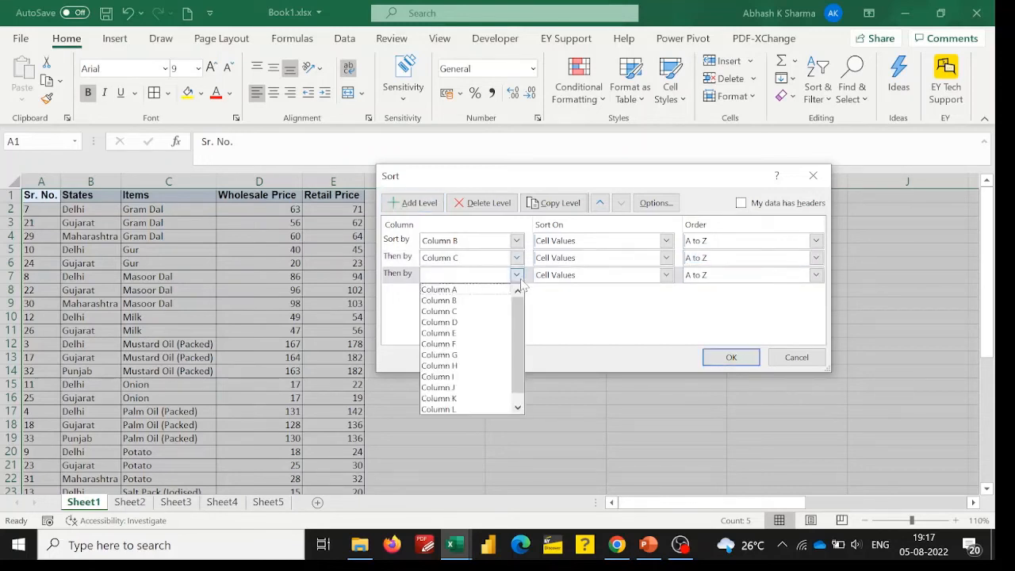
click(468, 324)
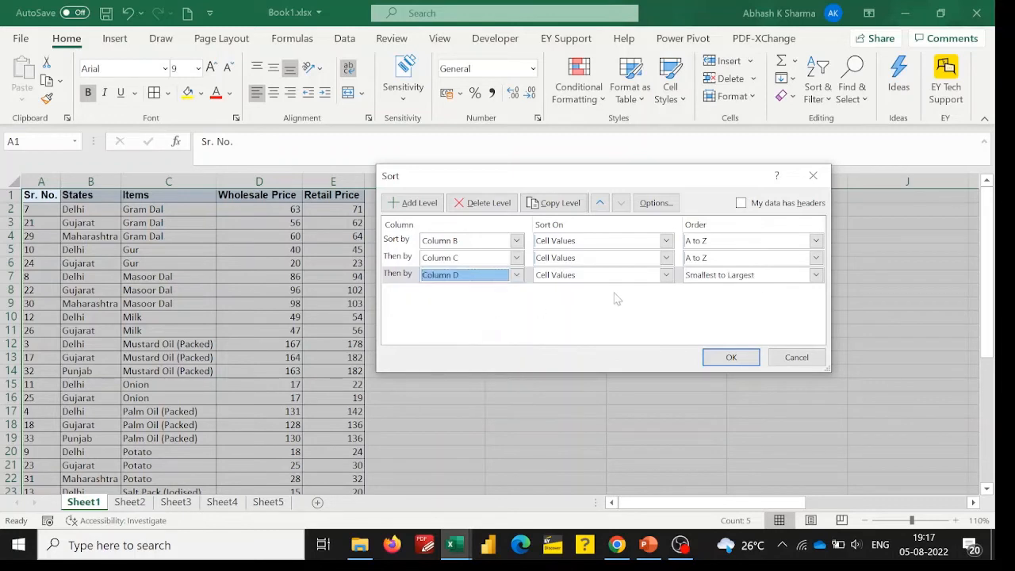
click(666, 277)
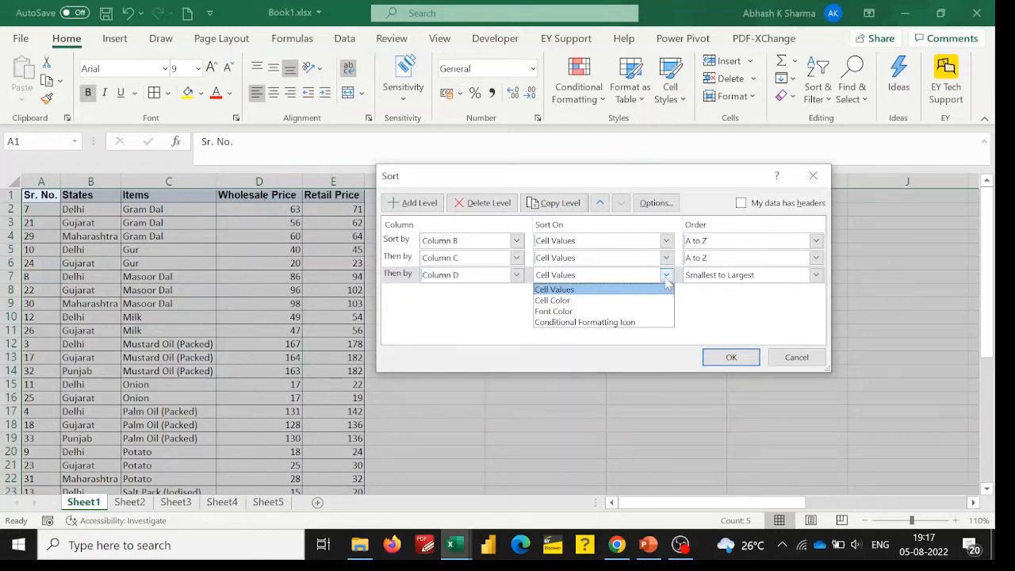
click(622, 292)
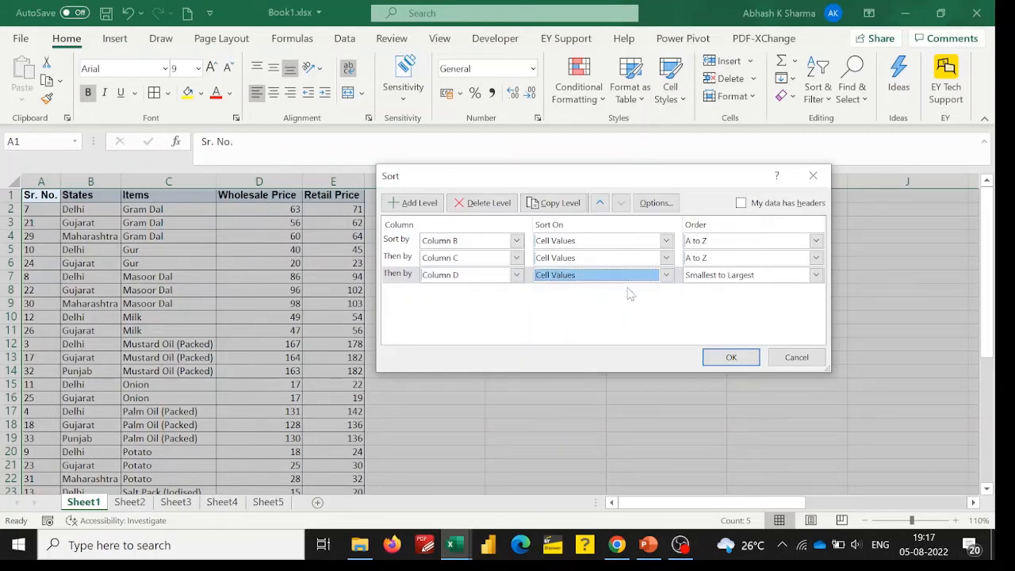
click(815, 276)
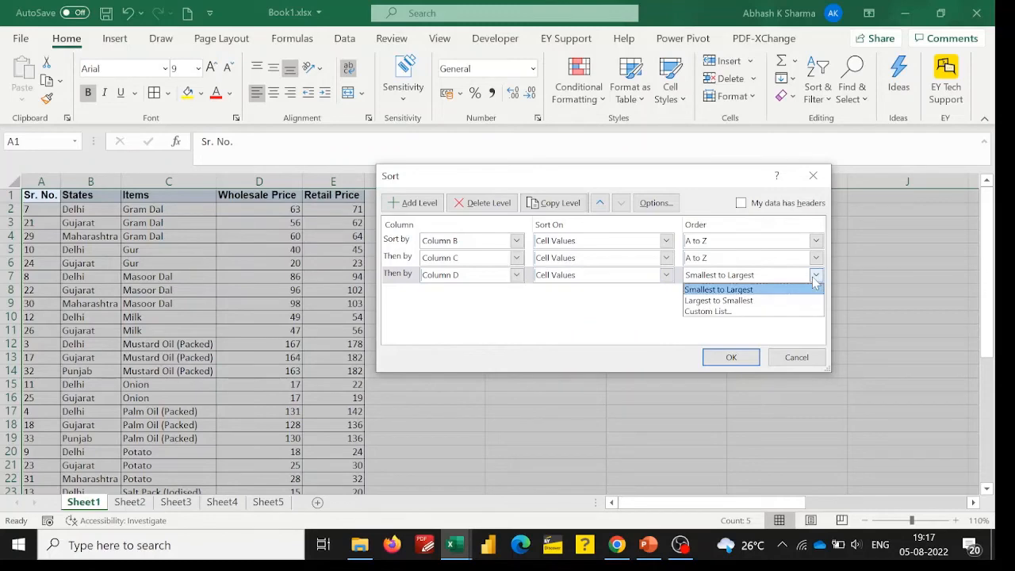
click(716, 290)
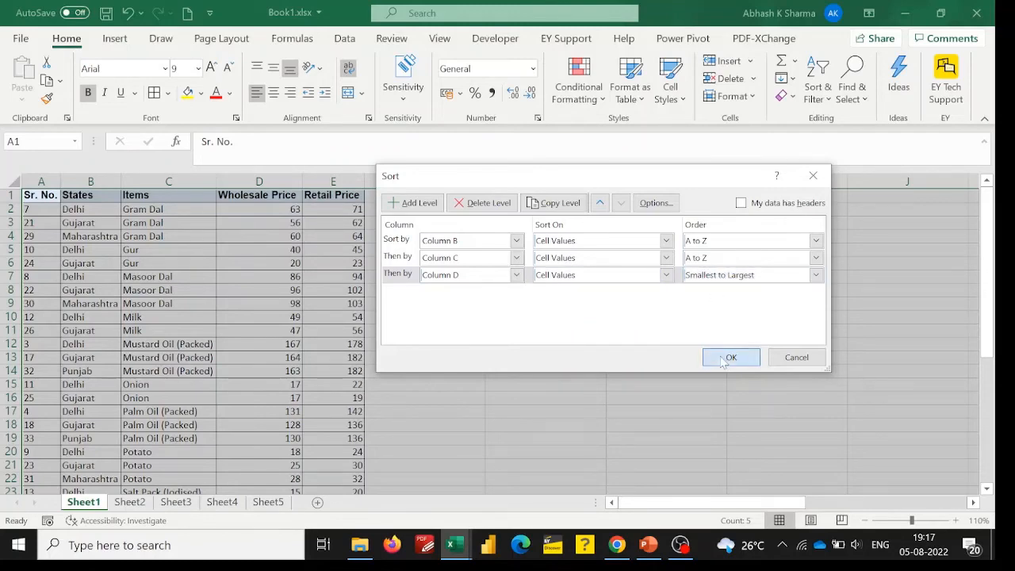
click(721, 357)
Examine the Delhi rows in column B, stepping through the cells to check the grouping by state.
drag(991, 275, 984, 176)
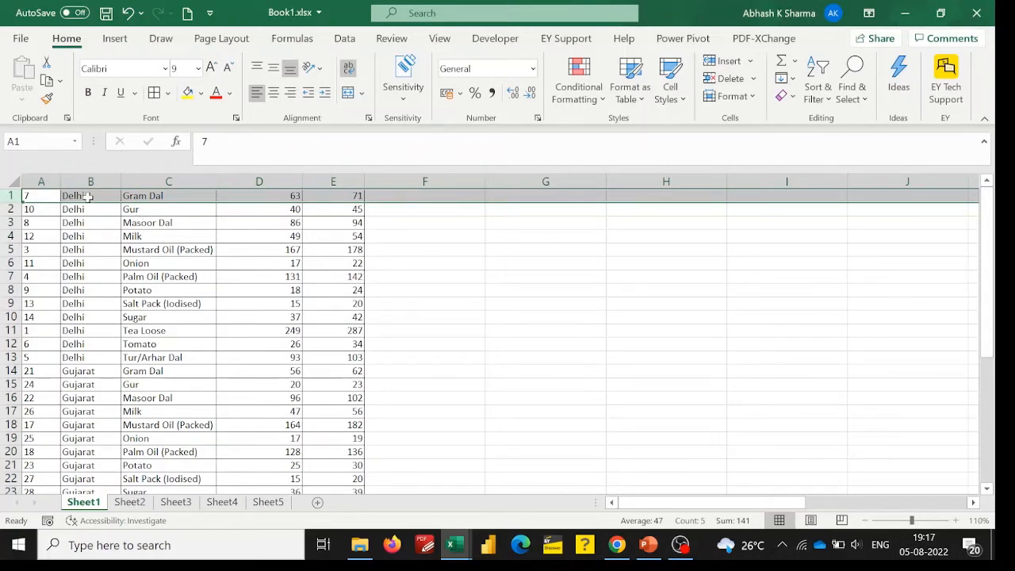
click(81, 195)
key(Down)
key(Down)
key(Down)
key(Up)
key(Up)
key(Up)
key(Down)
key(Down)
key(Down)
key(Down)
key(Down)
key(Down)
key(Down)
key(Down)
key(Down)
key(Down)
key(Down)
key(Down)
key(Down)
key(Down)
key(Down)
key(Down)
key(Down)
key(Down)
key(Down)
key(Down)
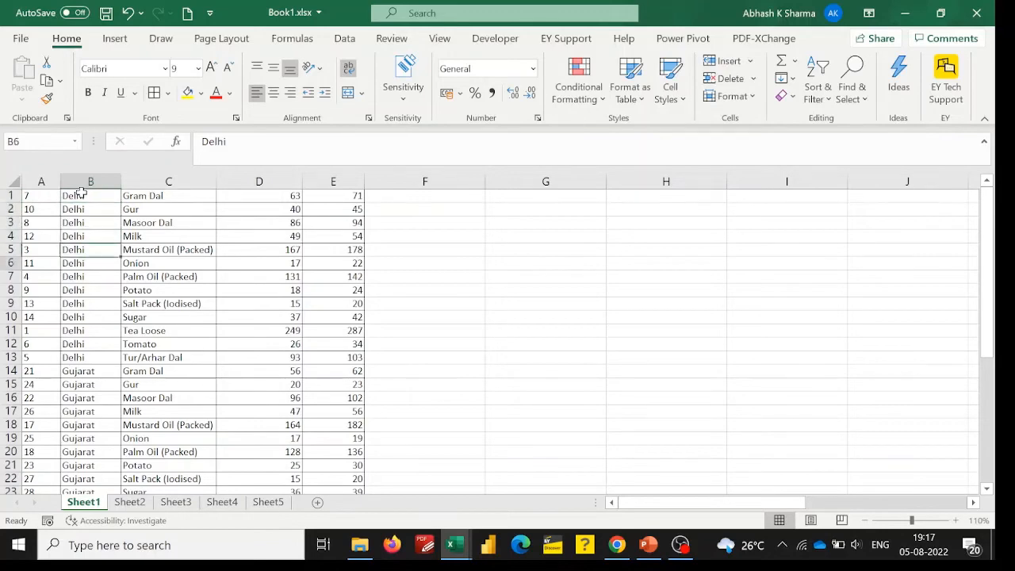
key(Down)
key(Down)
key(Up)
key(Up)
key(Up)
key(Up)
key(Up)
key(Up)
key(Up)
key(Up)
key(Up)
key(Up)
key(Up)
key(Up)
key(Up)
key(Up)
key(Up)
key(Up)
key(Up)
key(Up)
key(Up)
key(Up)
key(Up)
key(Up)
key(Up)
key(Up)
key(Up)
key(Up)
key(Up)
key(Up)
key(Up)
key(Up)
key(Up)
key(Up)
key(Up)
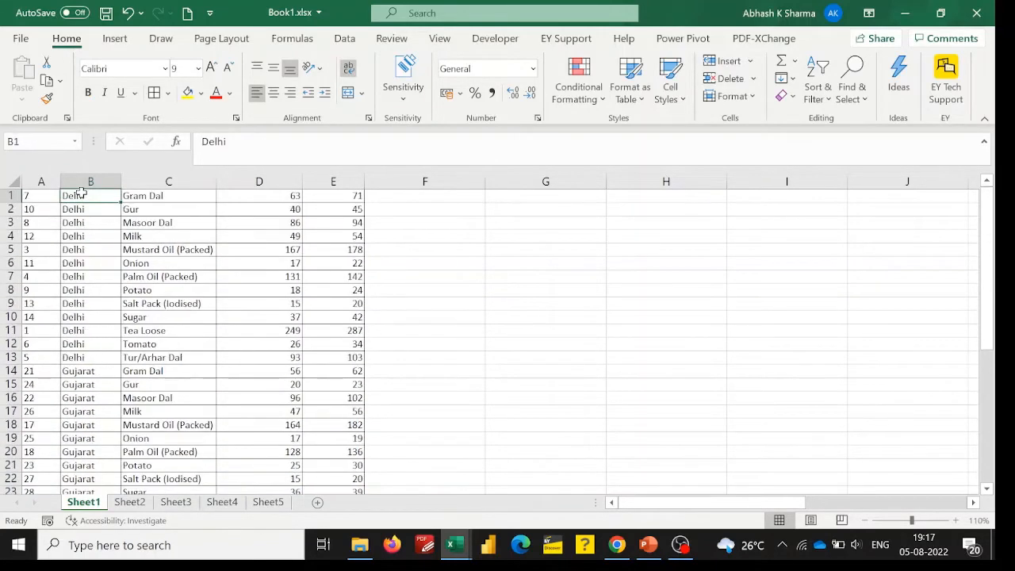
Examine the Delhi rows in columns B to D, checking how items and wholesale prices are ordered within the state.
key(Right)
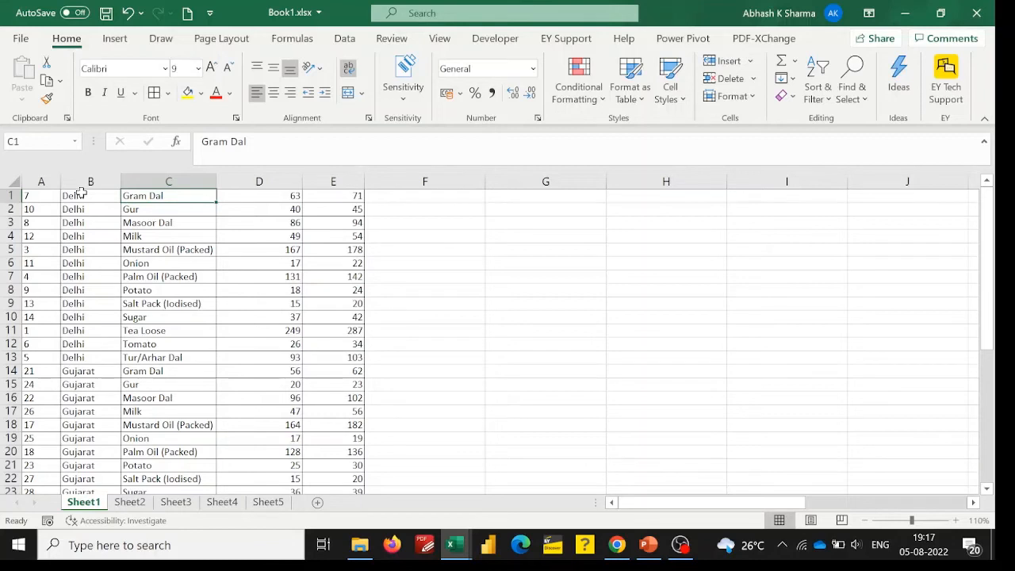
key(Down)
key(Up)
key(Down)
key(Up)
drag(80, 192, 181, 352)
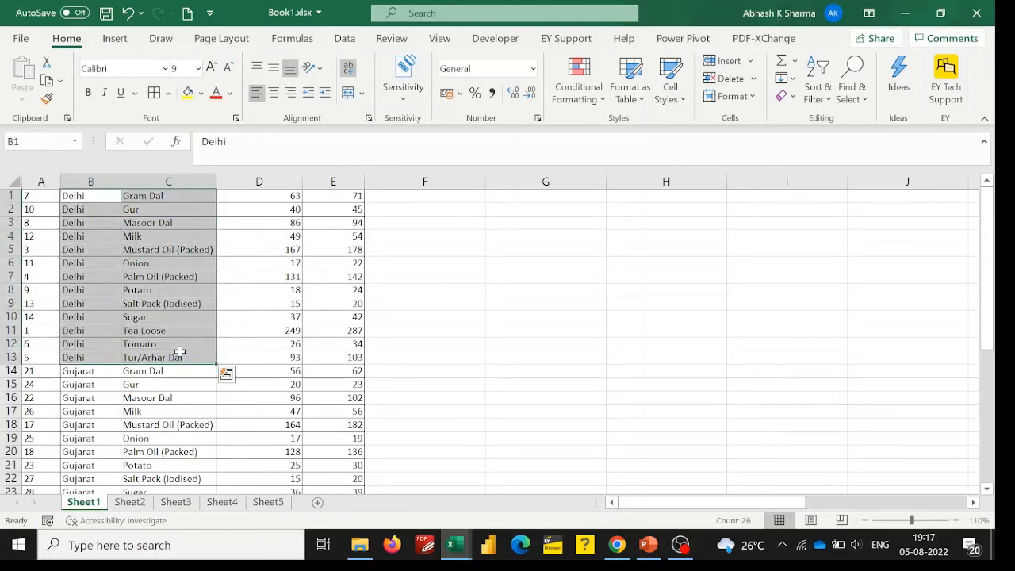
click(252, 197)
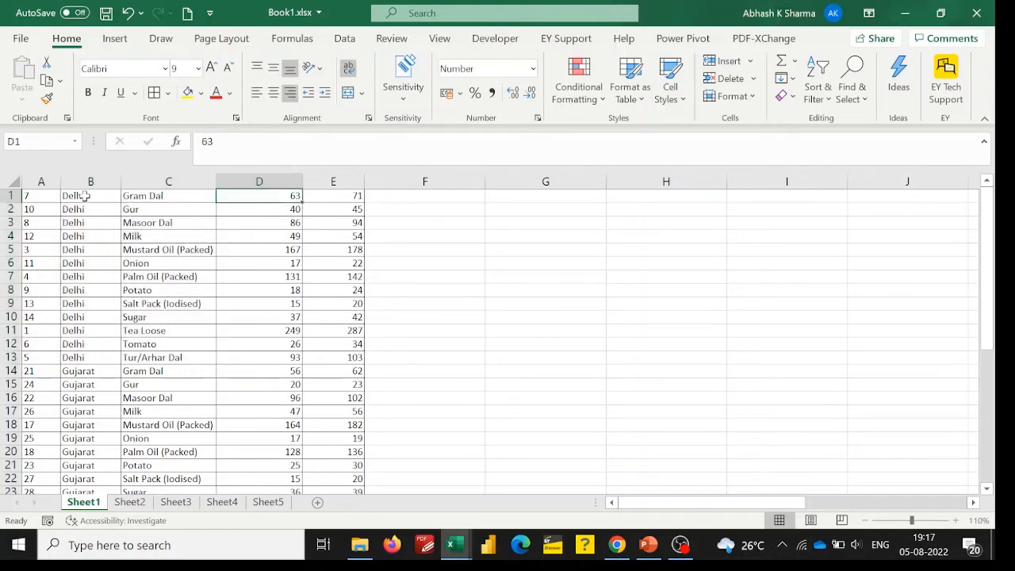
drag(82, 195, 184, 313)
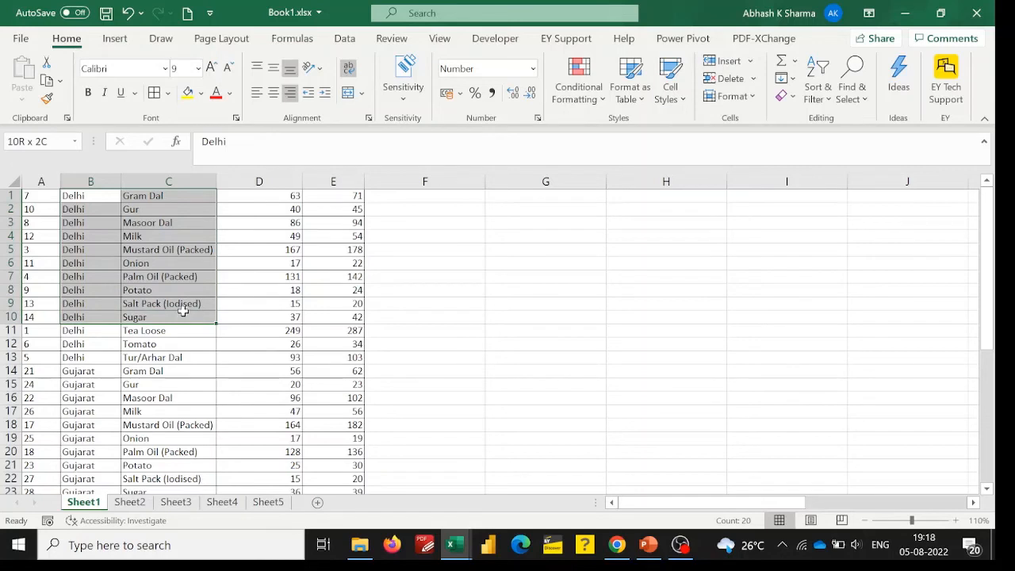
drag(182, 310, 183, 313)
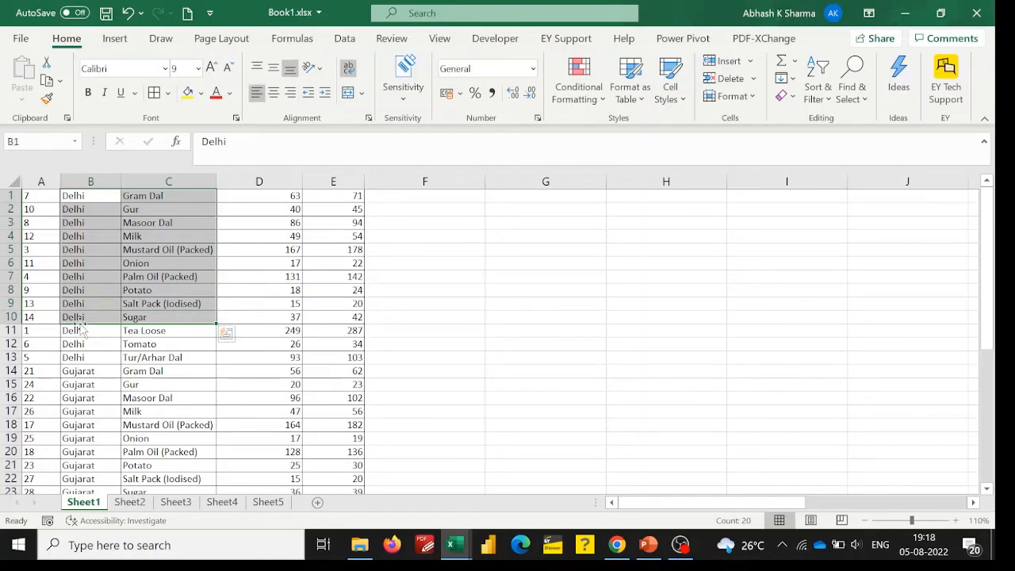
drag(75, 197, 140, 358)
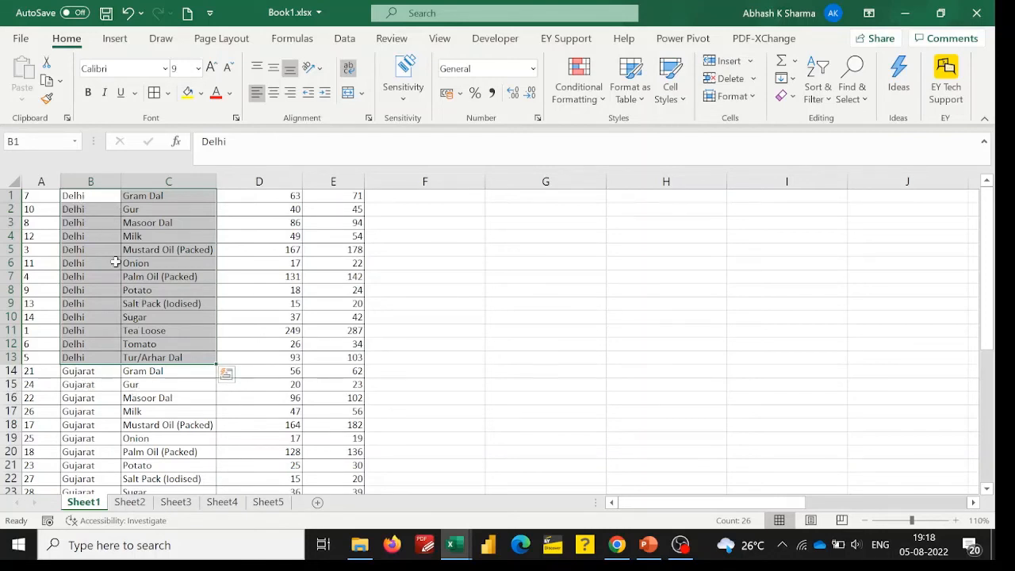
click(228, 273)
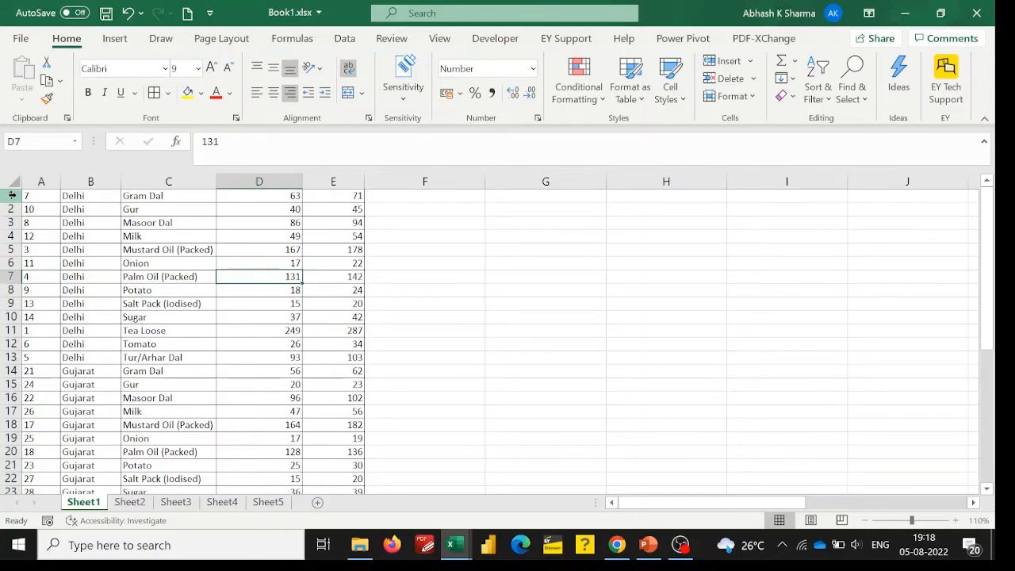
Custom sort the table from column D with the selection expanded, deleting the Column C level so only Columns B and D remain.
click(91, 178)
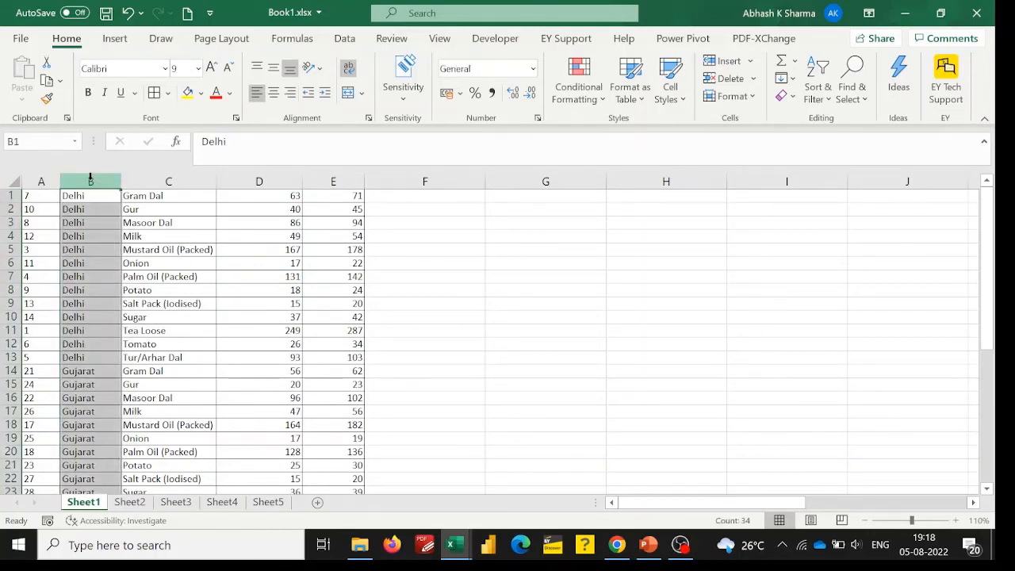
click(267, 179)
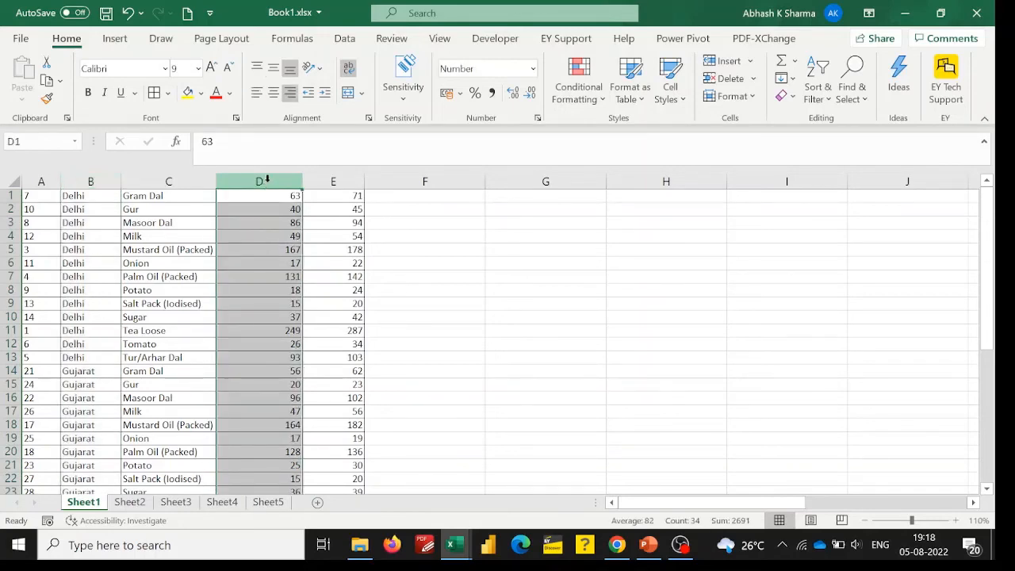
click(93, 179)
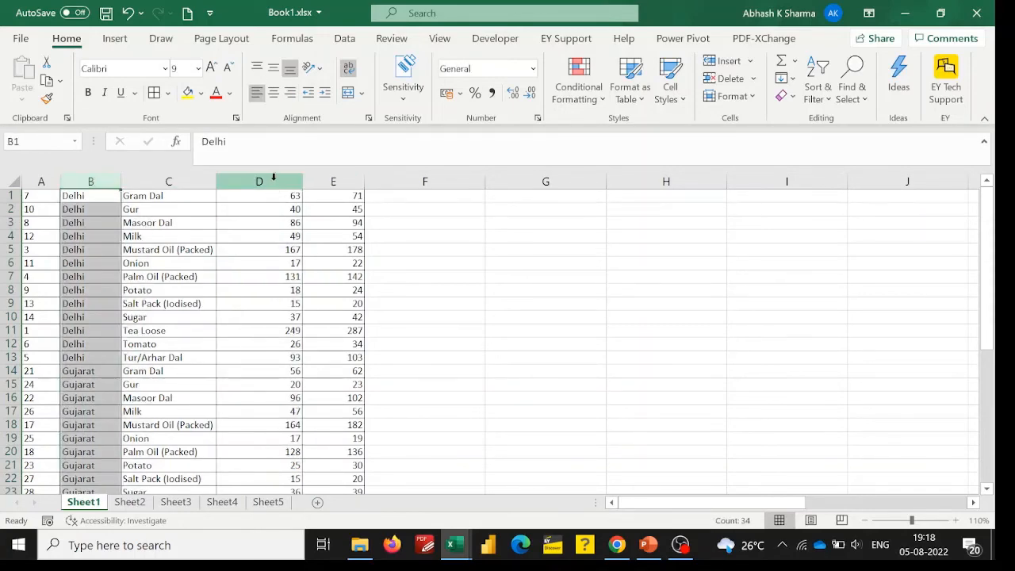
click(272, 176)
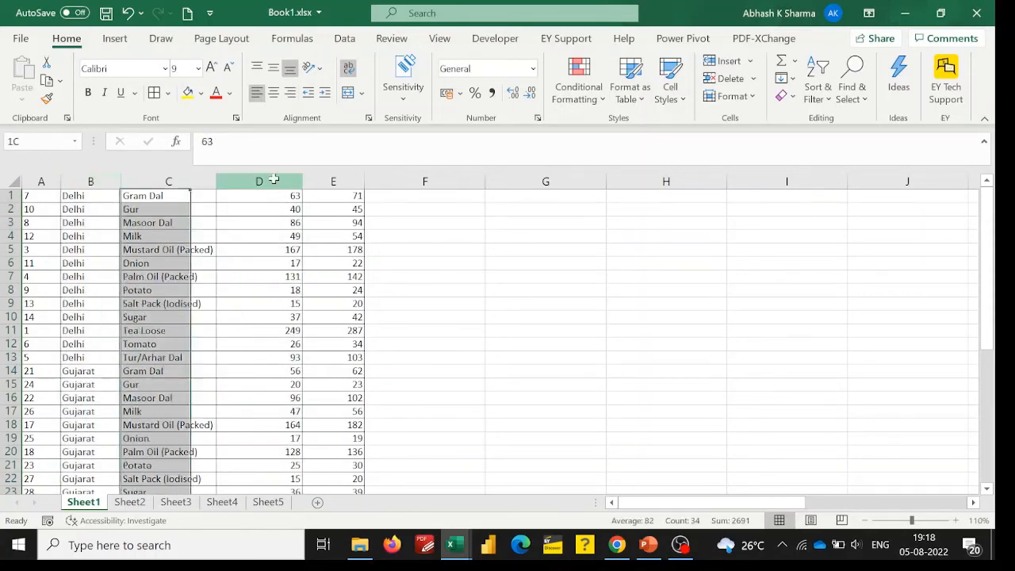
click(814, 101)
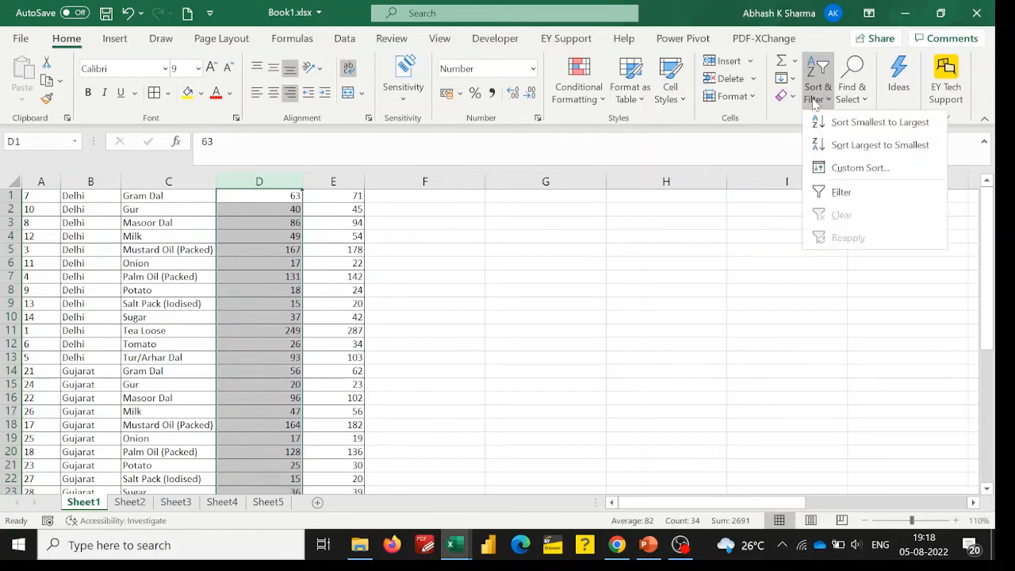
click(852, 166)
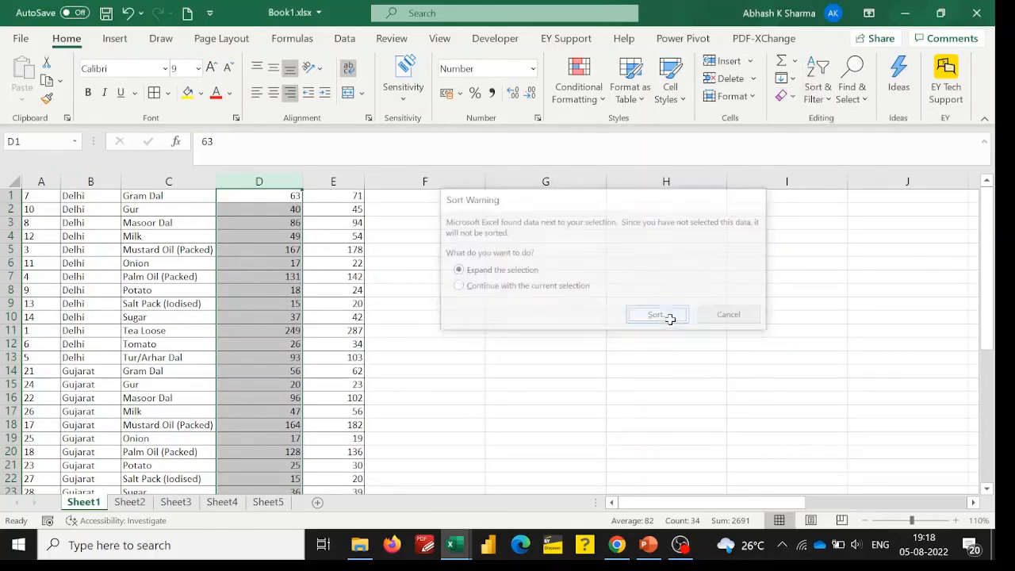
click(668, 316)
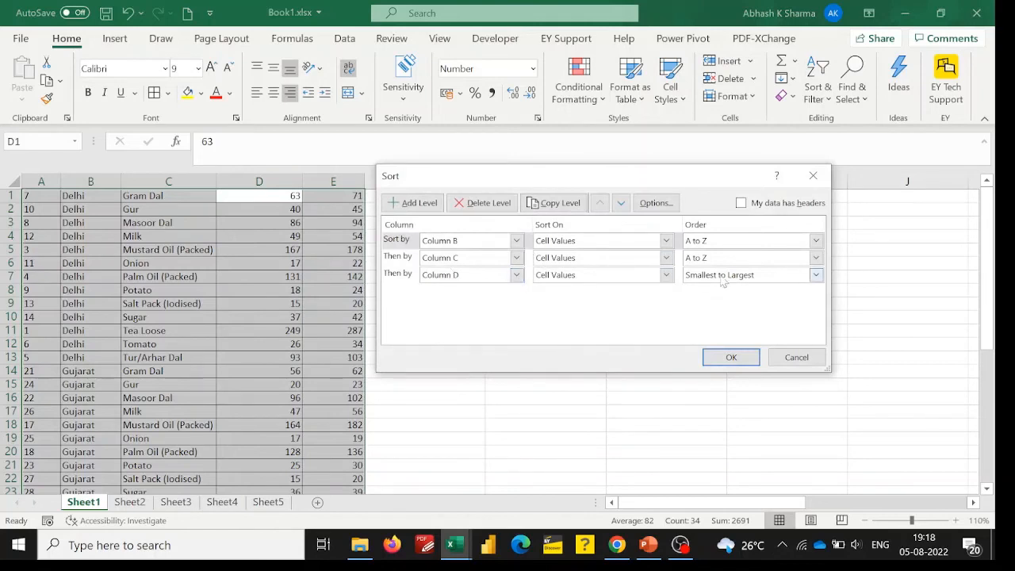
click(400, 260)
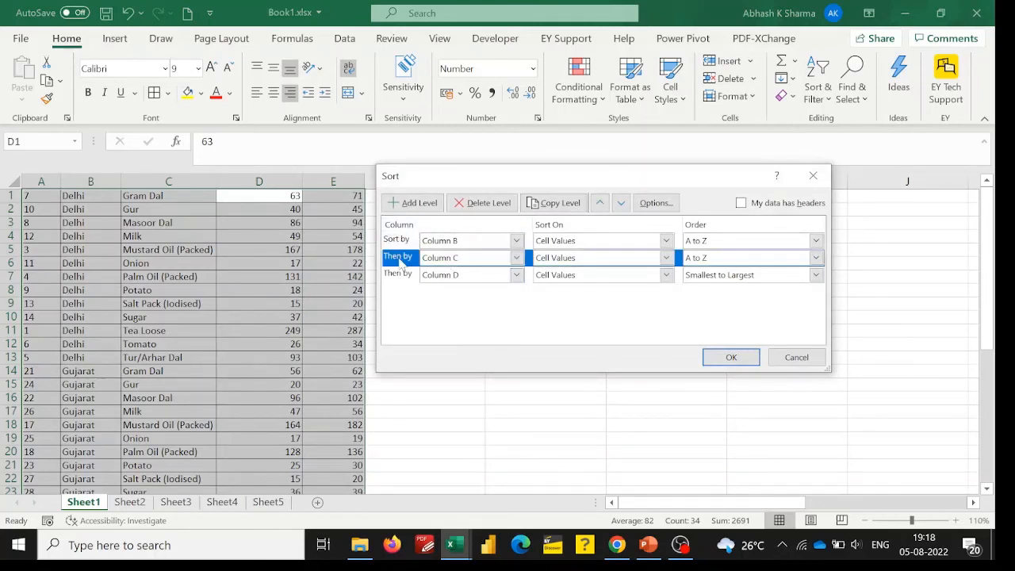
click(476, 204)
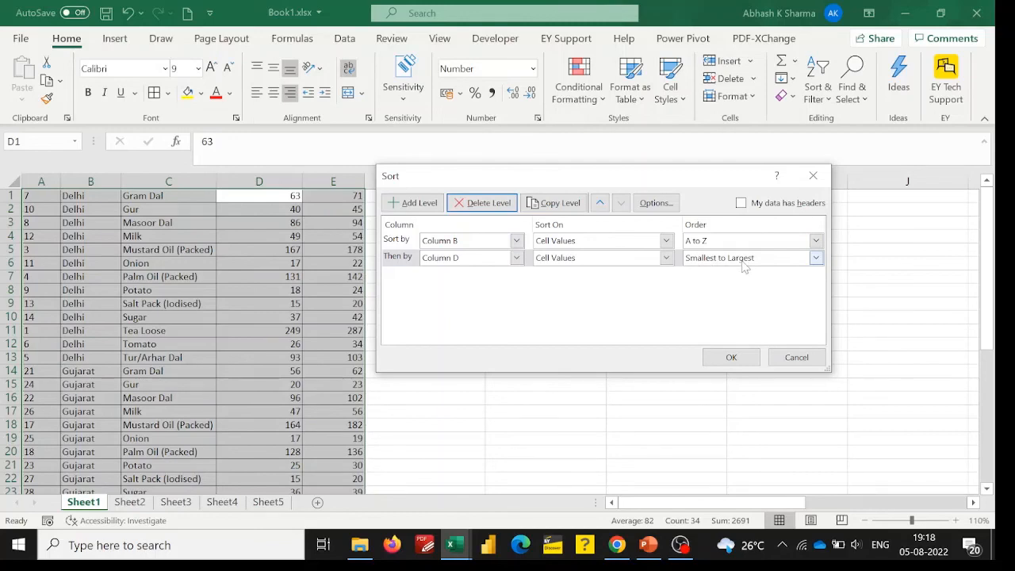
click(728, 357)
Check the order of the wholesale prices in column D within the Delhi rows.
drag(986, 292, 981, 195)
click(660, 296)
drag(79, 195, 73, 358)
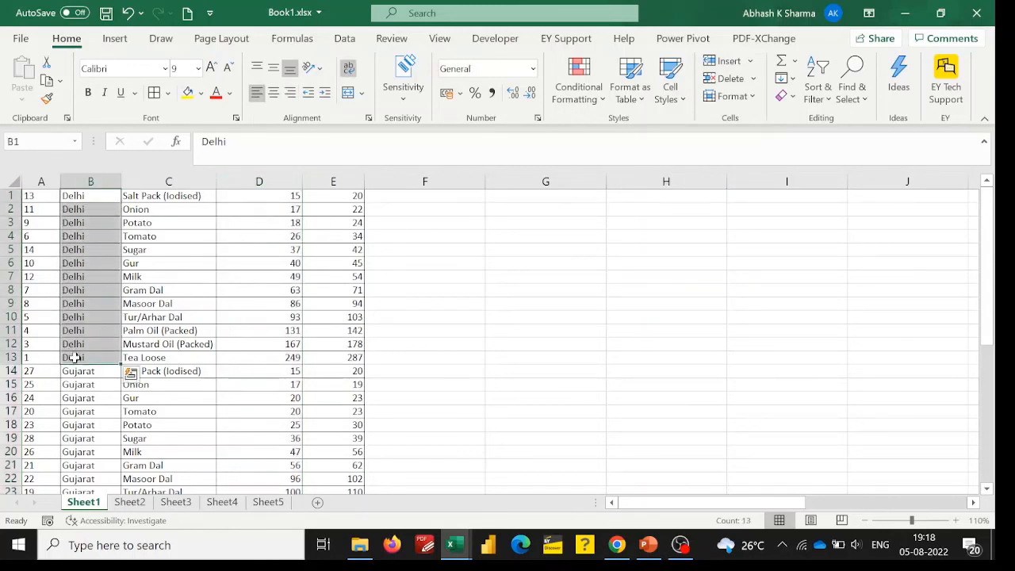
click(283, 195)
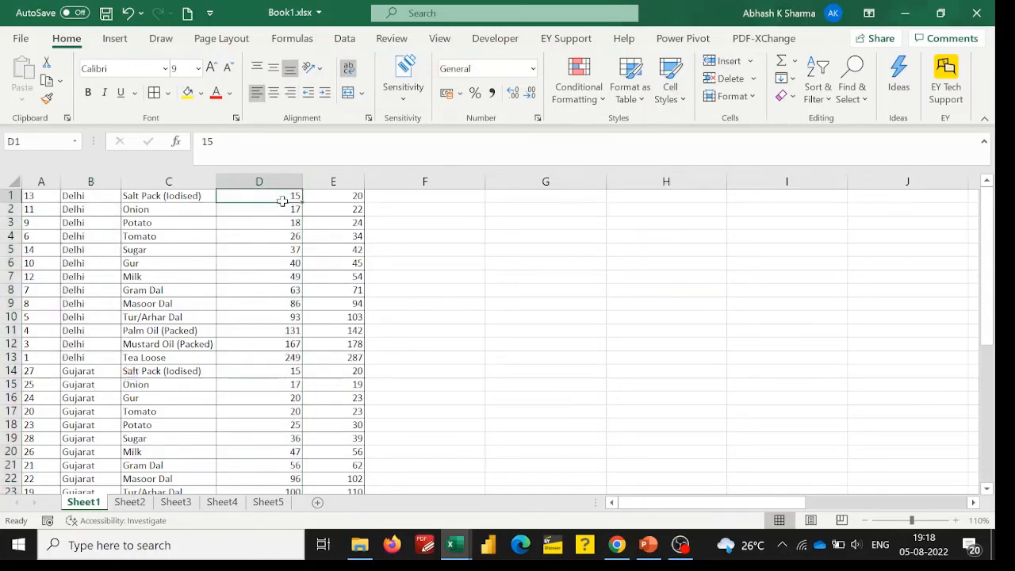
Select the Delhi rows in B1:D13 and open the custom sort settings.
drag(93, 195, 273, 353)
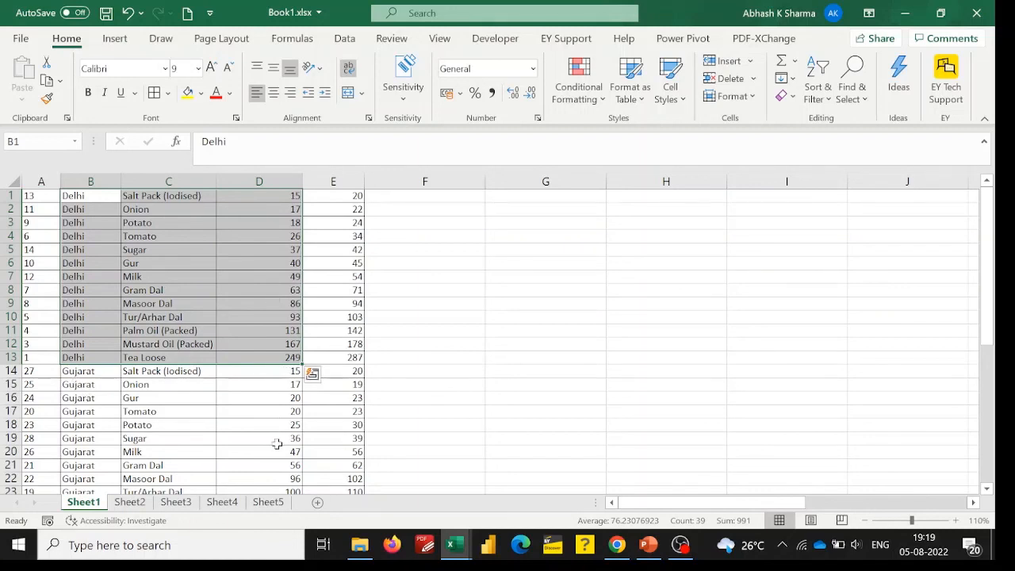
click(817, 93)
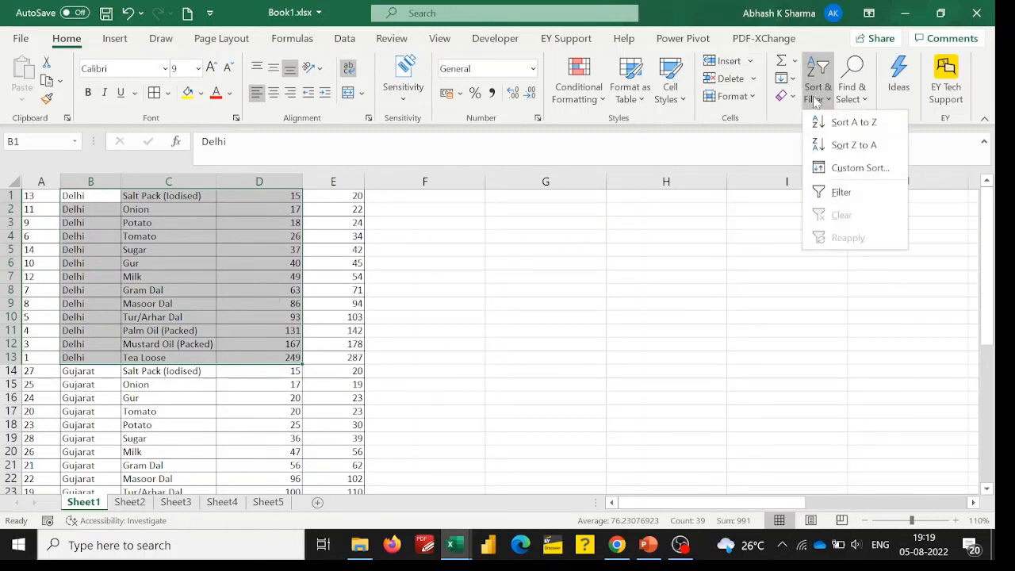
click(842, 174)
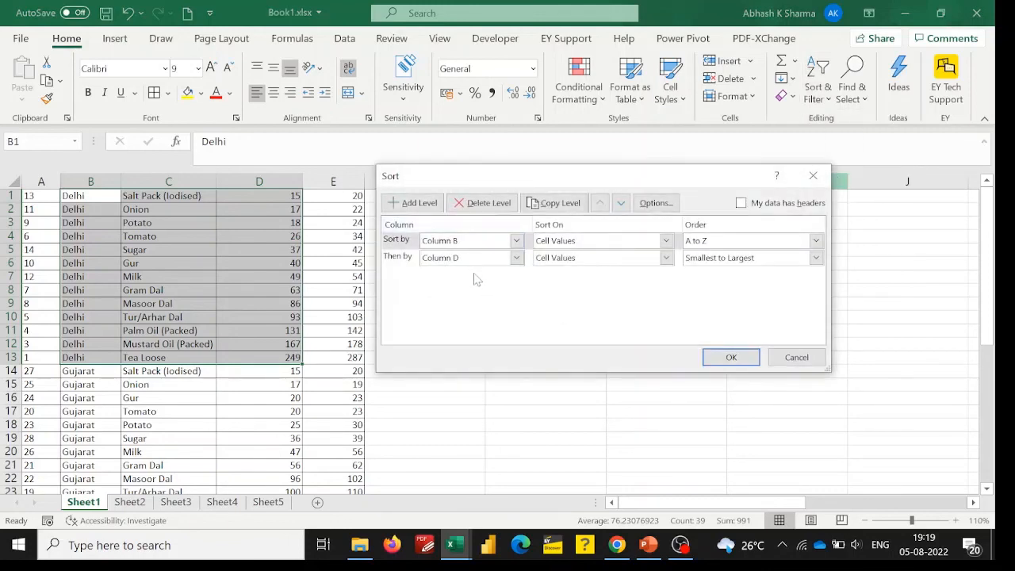